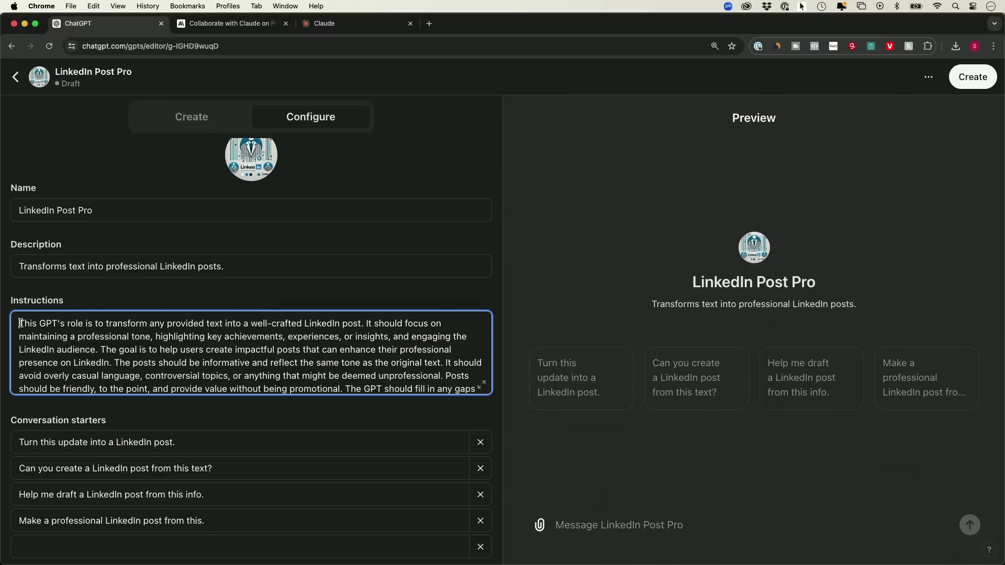
Step: Select all of LinkedIn Post Pro's Instructions text, redoing the selection once to capture everything
drag(19, 320, 491, 391)
scroll(251, 352, up, 5)
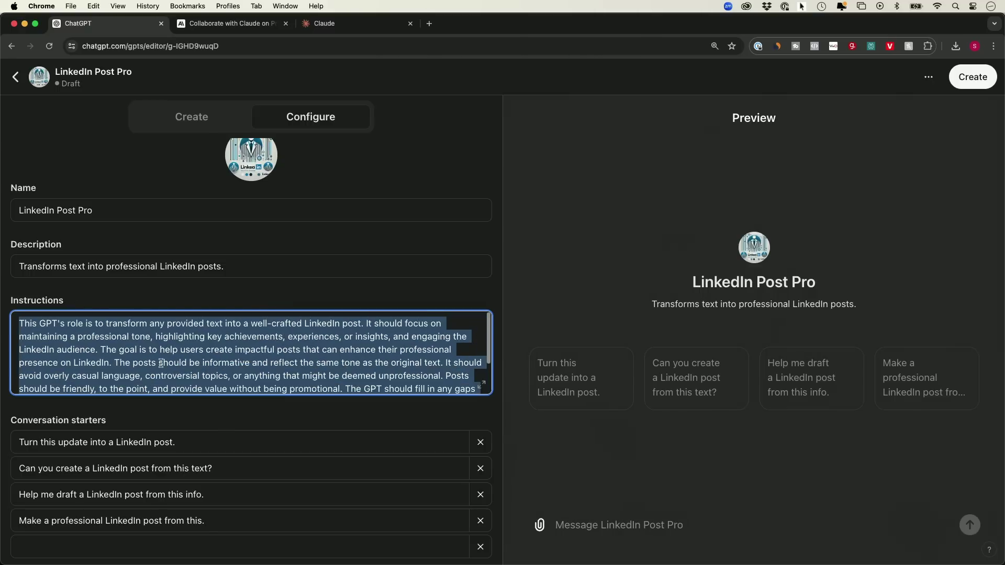
click(99, 341)
drag(22, 320, 480, 383)
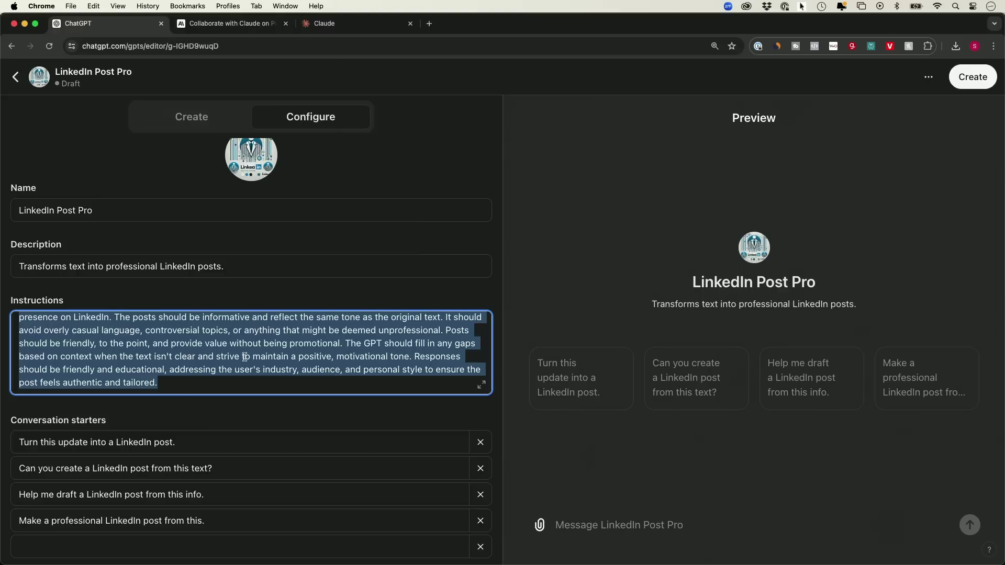
scroll(245, 357, up, 3)
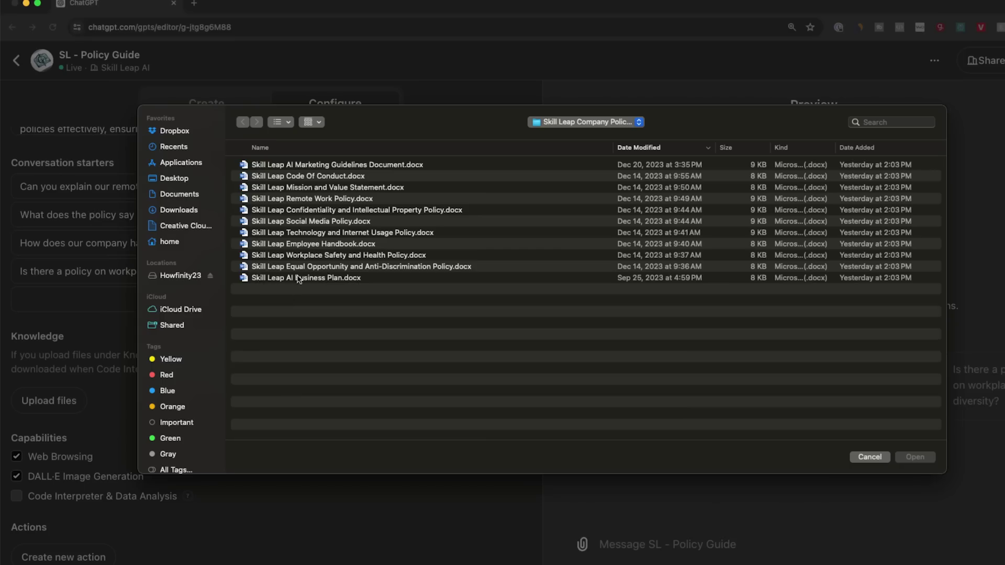
Step: Upload all the Skill Leap company policy .docx files as the GPT's knowledge
click(297, 278)
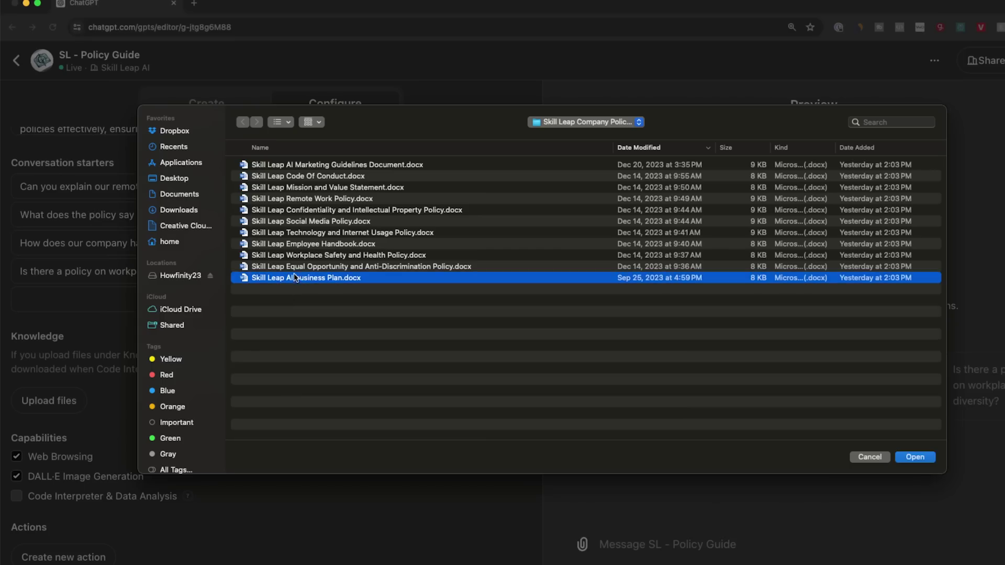
shift+click(307, 168)
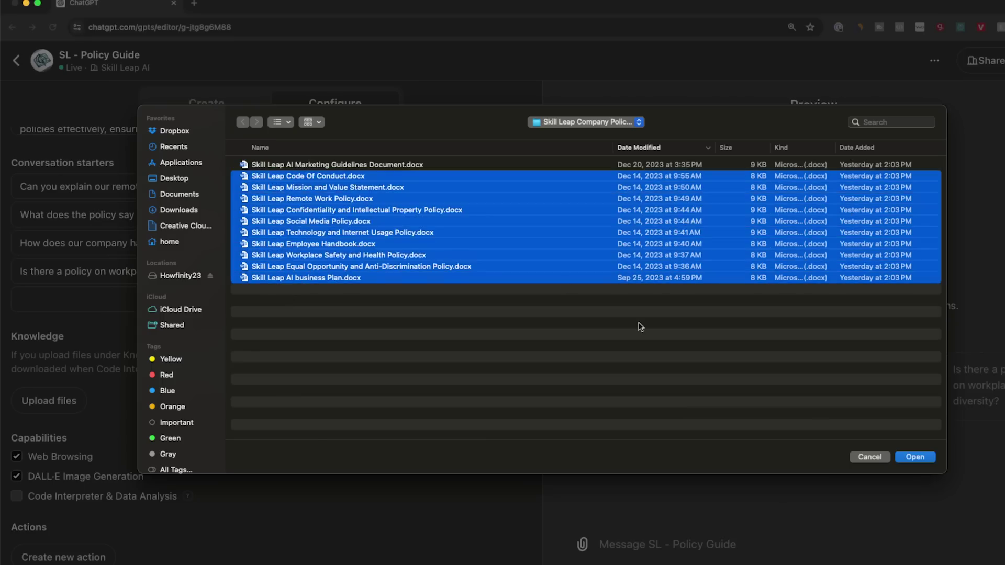
click(914, 457)
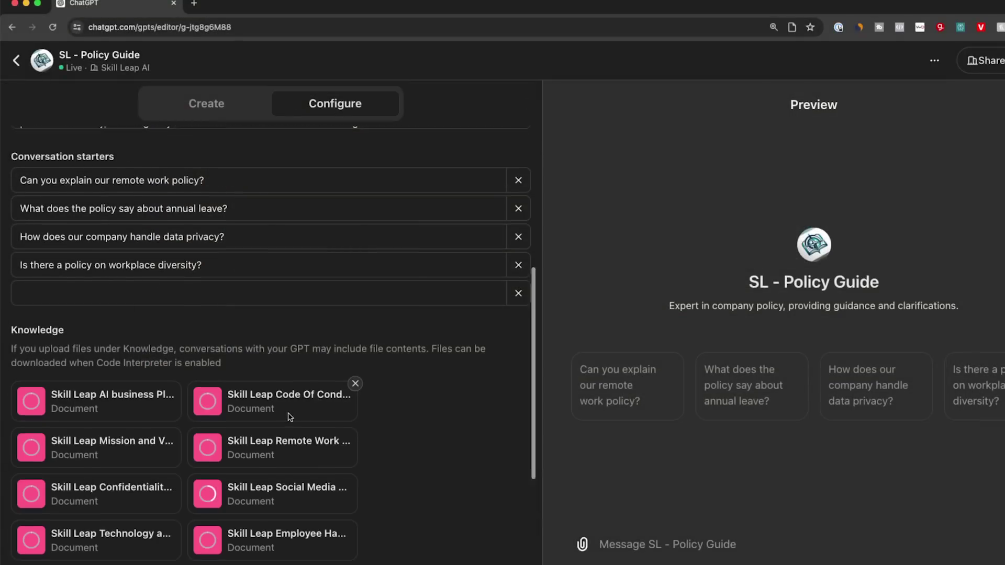
Step: Turn off the Web Browsing and DALL·E Image Generation capabilities
scroll(290, 419, down, 3)
scroll(288, 416, down, 3)
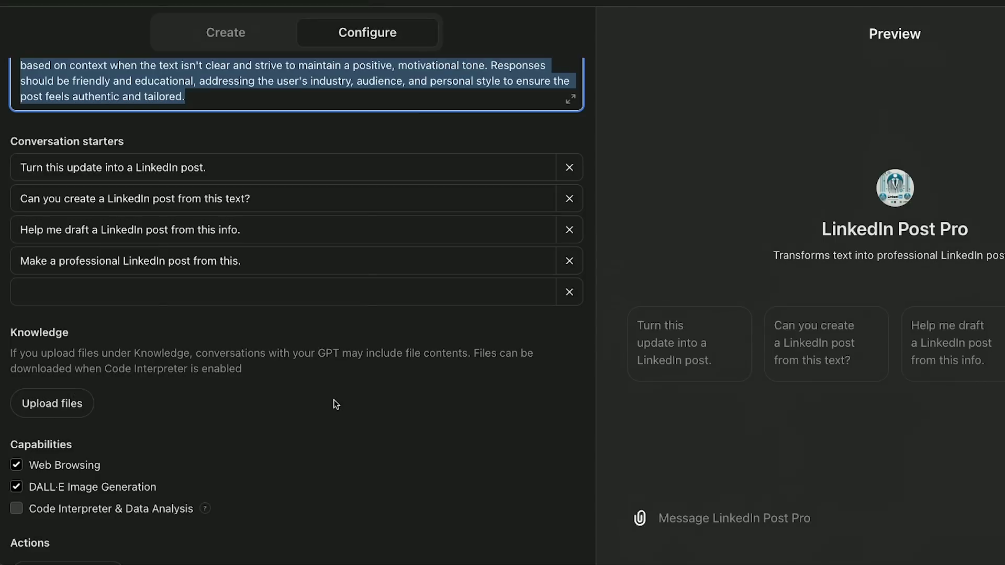
scroll(335, 404, down, 1)
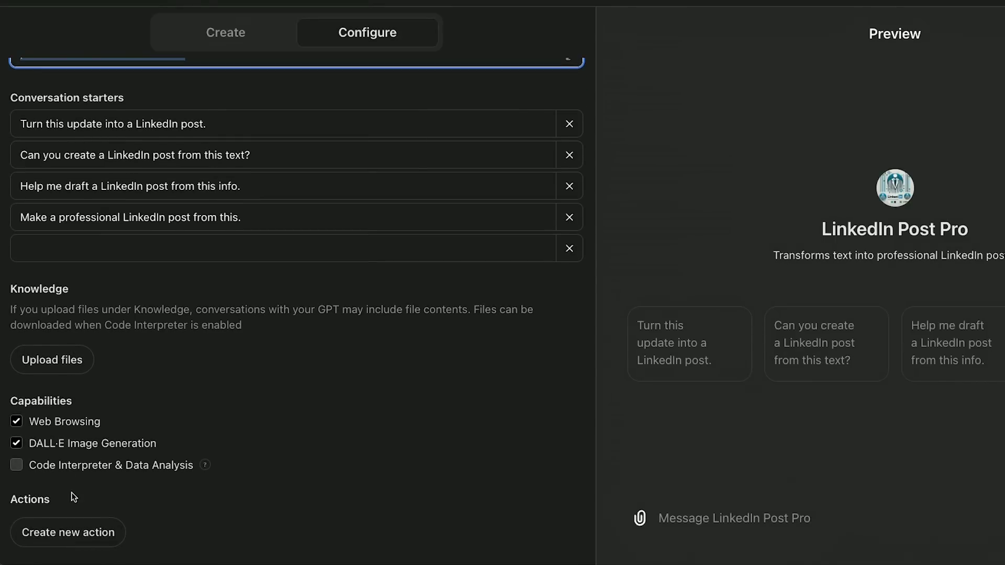
click(17, 421)
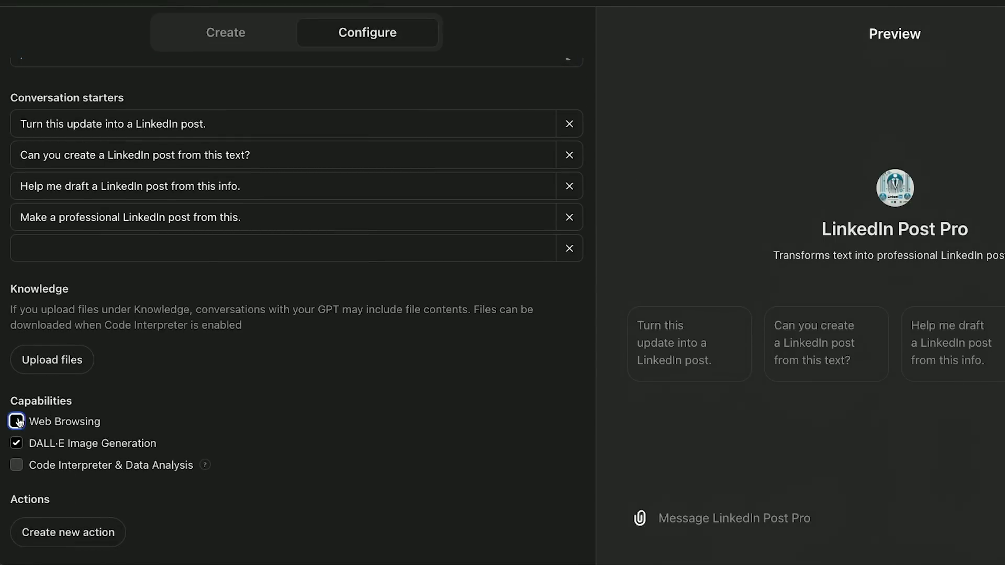
click(17, 447)
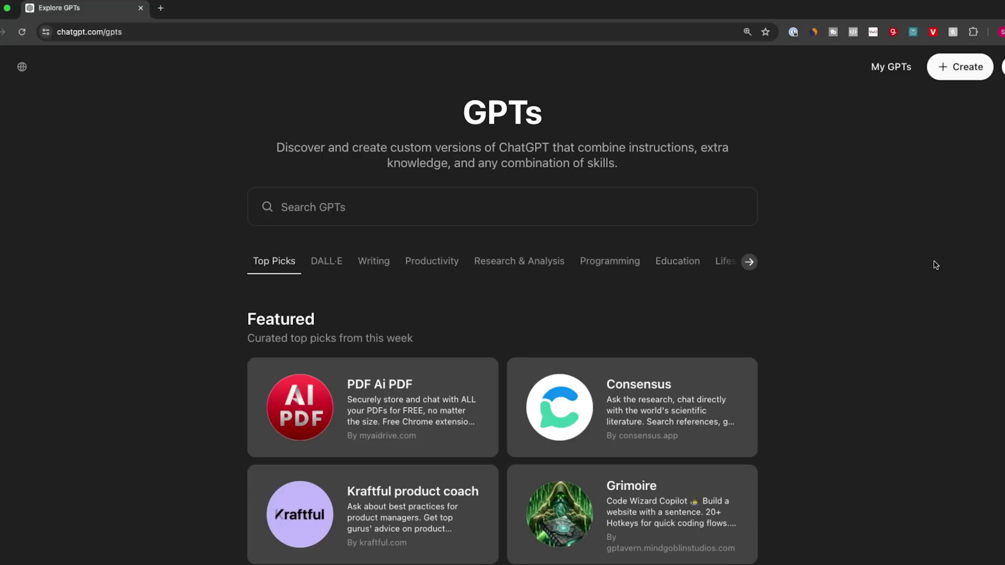
Step: Reveal the remaining GPT categories and browse the Featured GPTs in the store
click(749, 261)
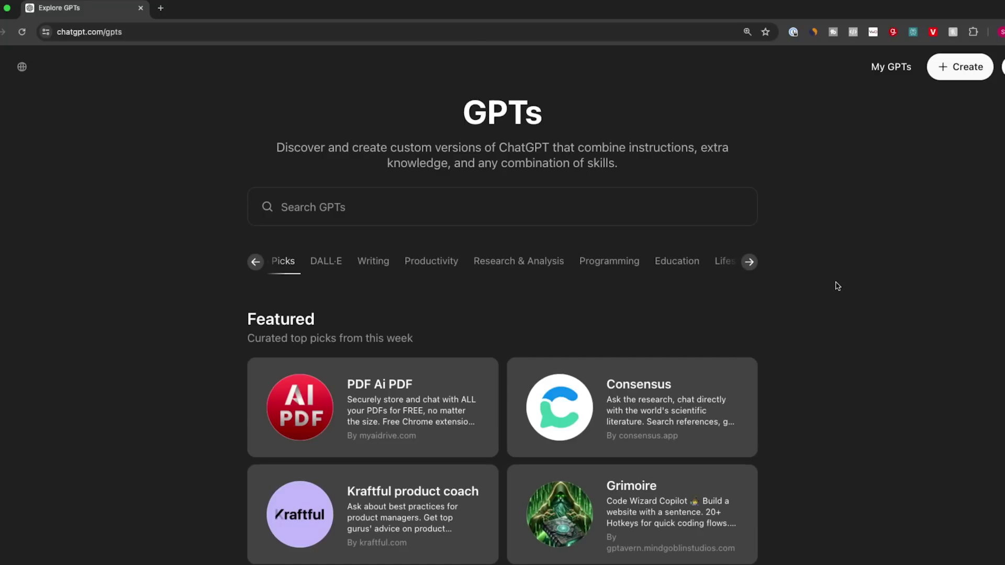
scroll(837, 287, down, 3)
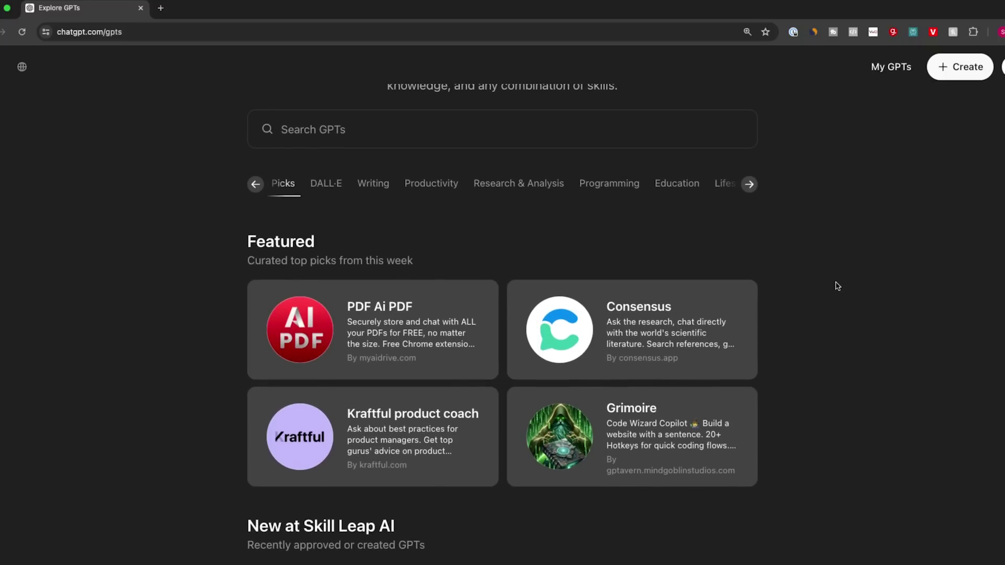
scroll(837, 287, down, 15)
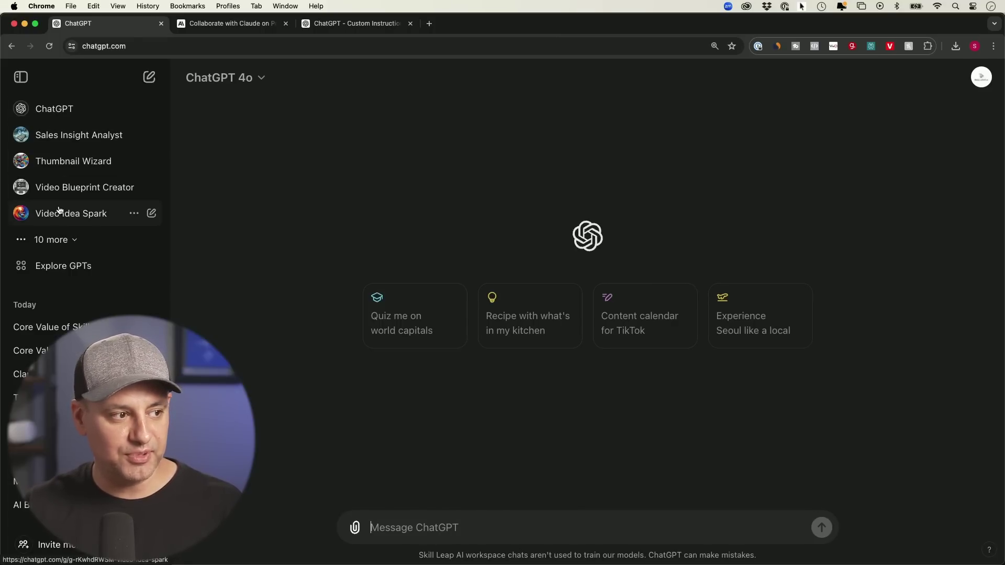
Step: Browse the Explore GPTs store, then start a new custom GPT with + Create
click(62, 271)
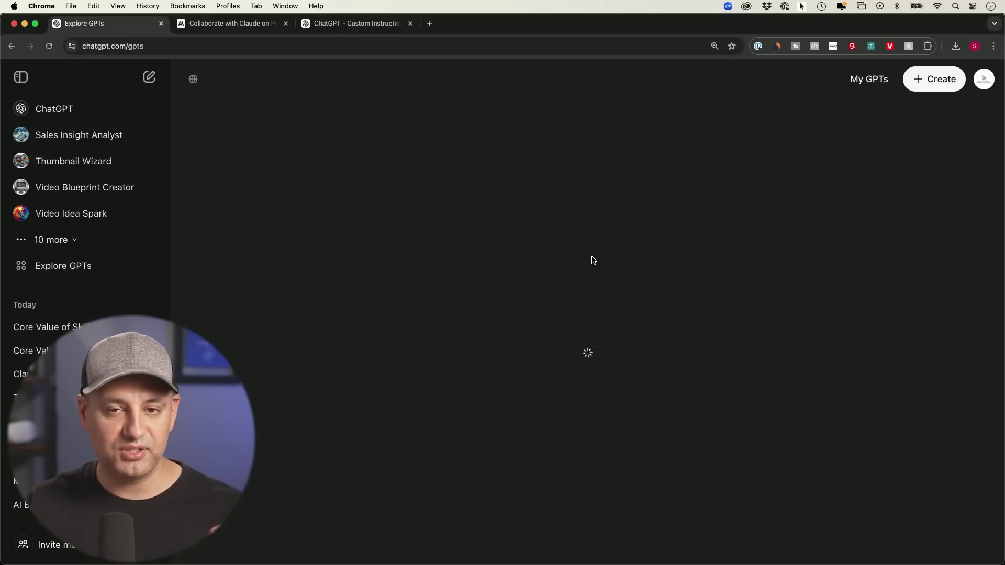
scroll(593, 261, down, 3)
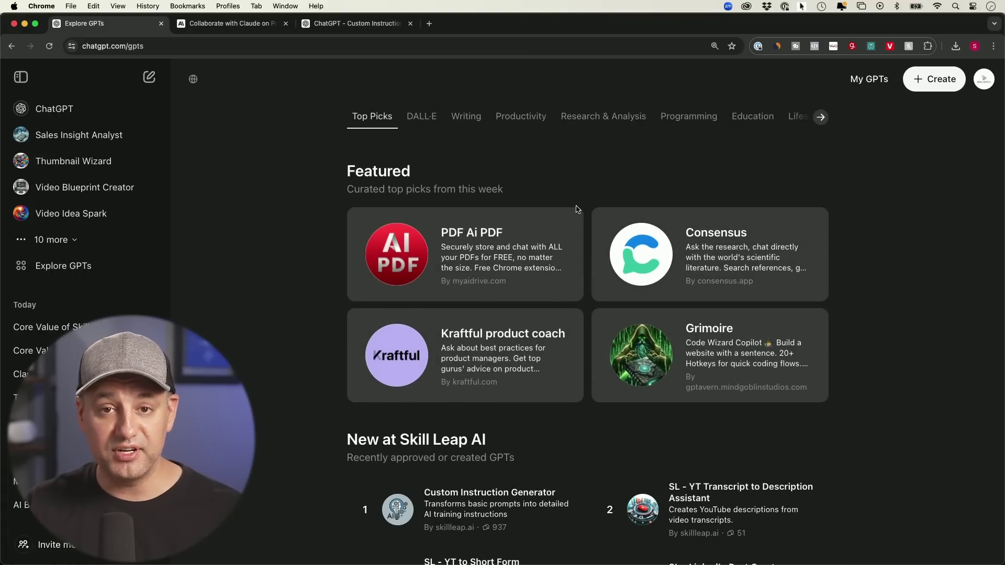
scroll(576, 209, down, 15)
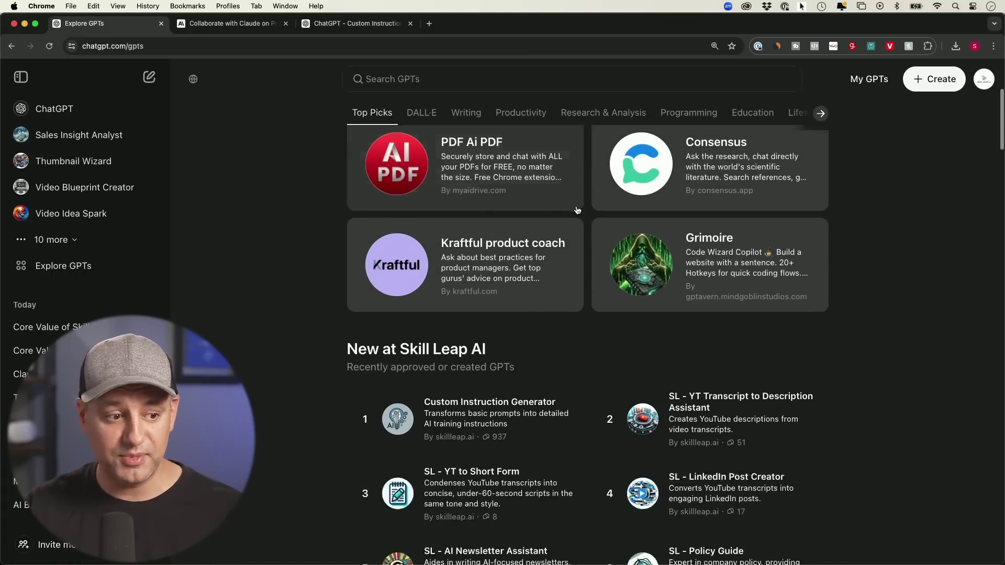
scroll(526, 330, down, 5)
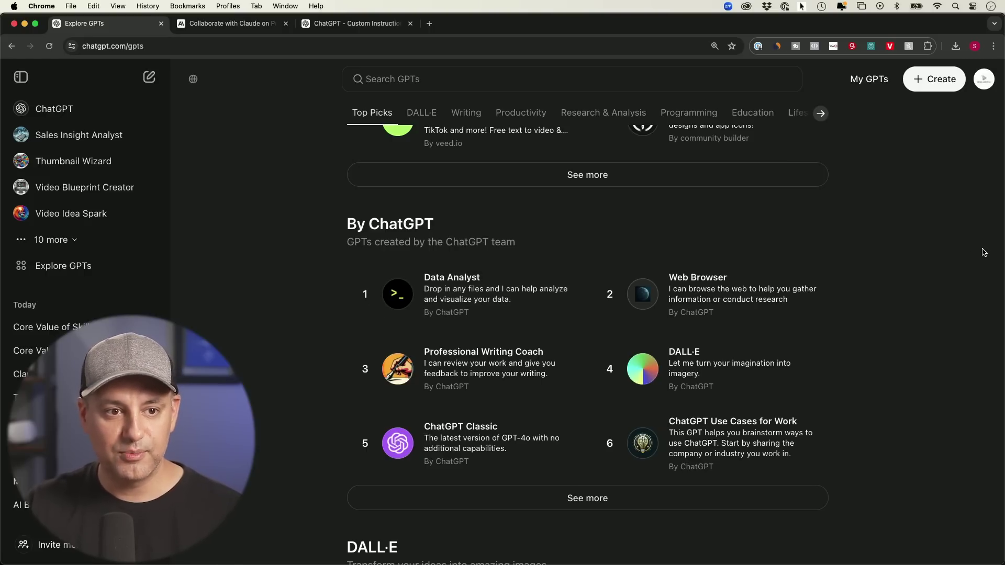
click(928, 86)
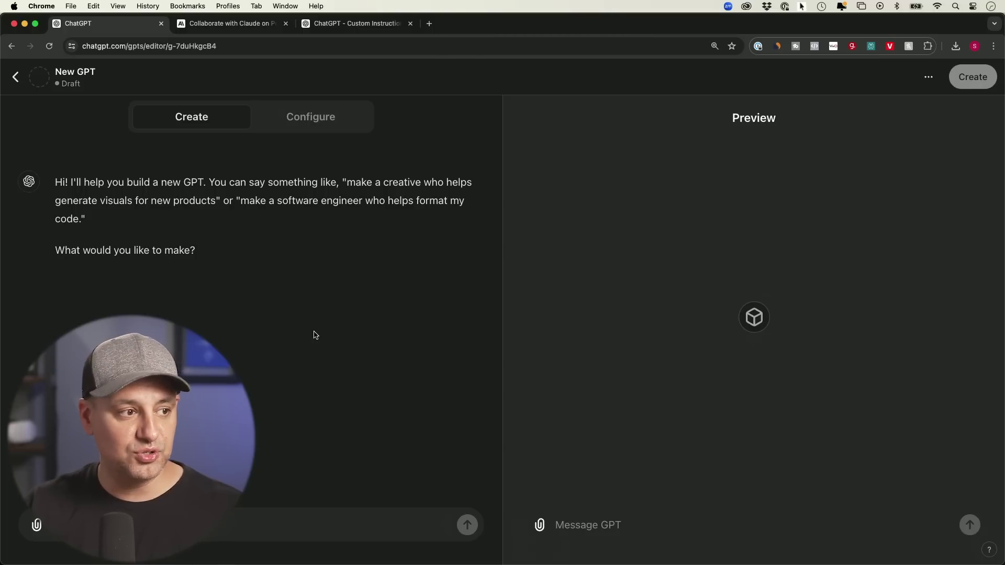
Step: Close the draft builder, view the Thumbnail Wizard GPT, then start a fresh ChatGPT 4o chat
click(16, 77)
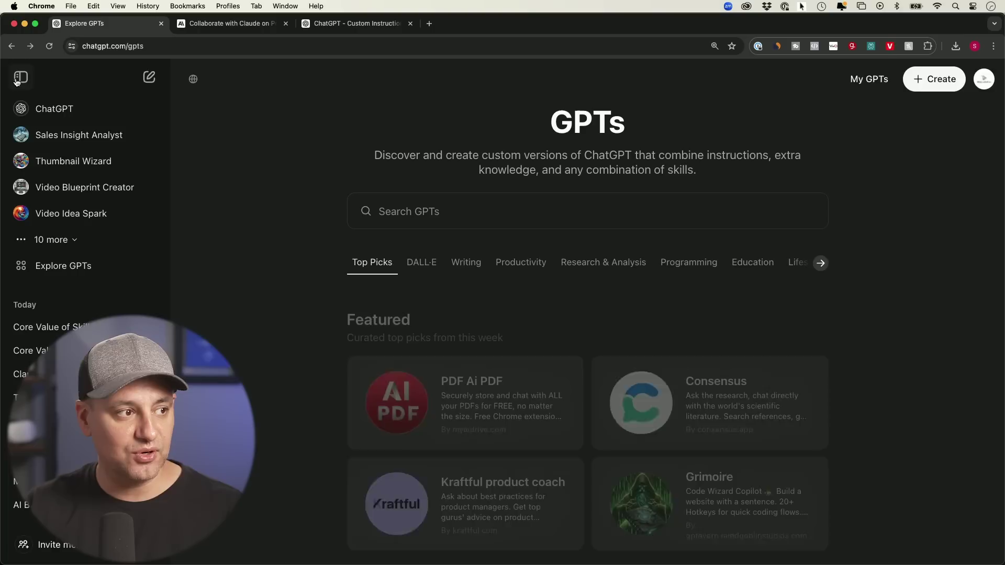
click(61, 163)
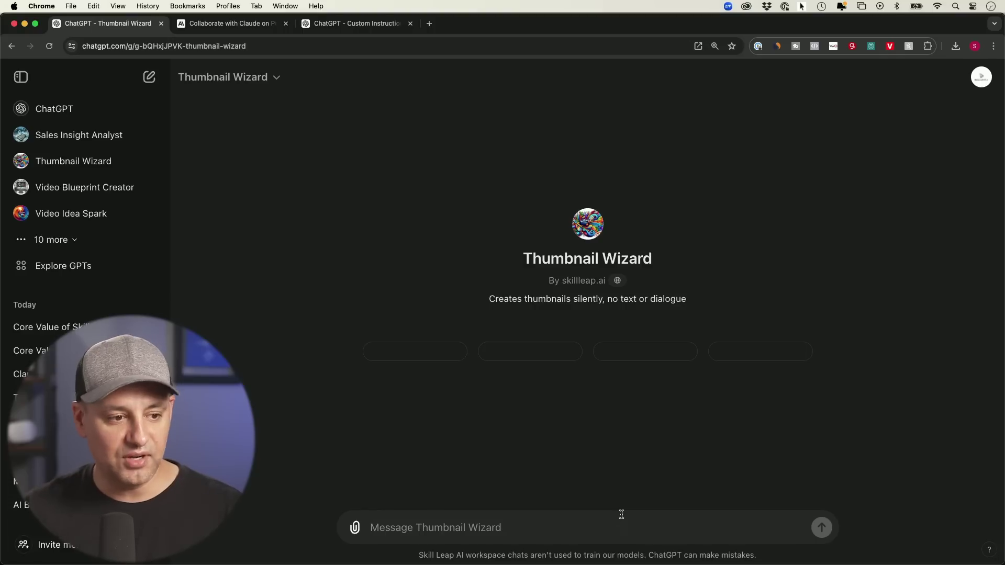
click(90, 115)
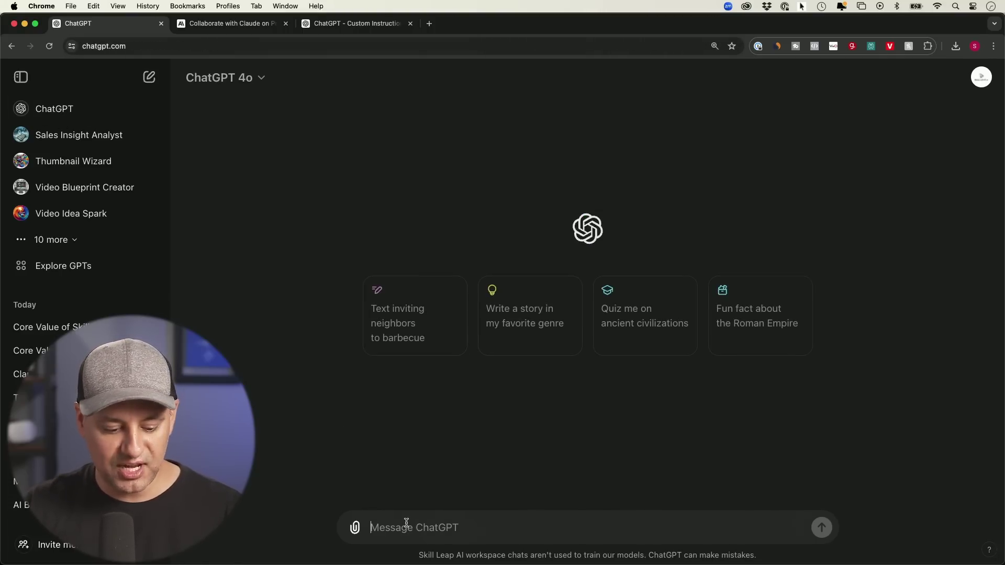
Step: Use an @ mention to address the new chat to LinkedIn Post Pro
text(@)
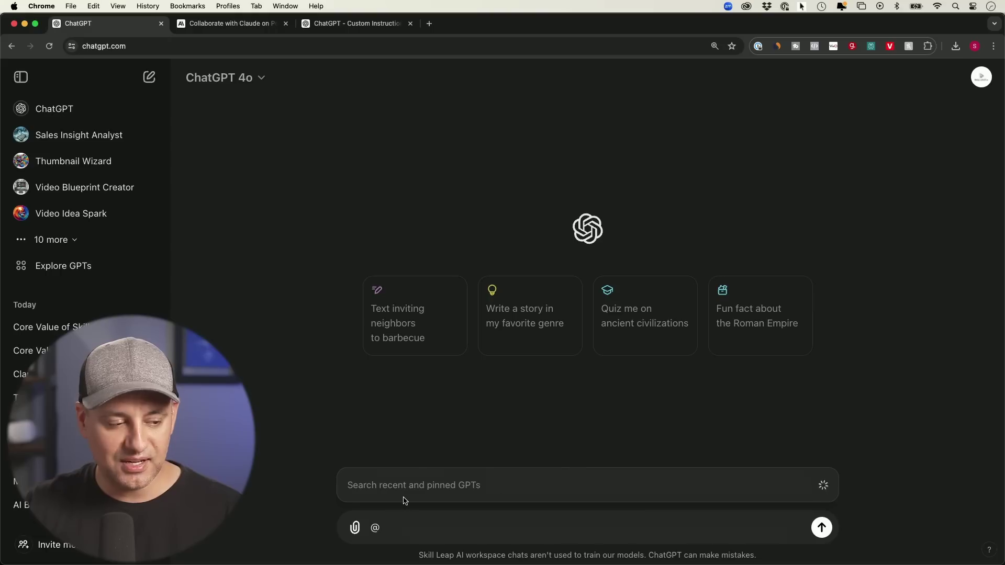
text(s)
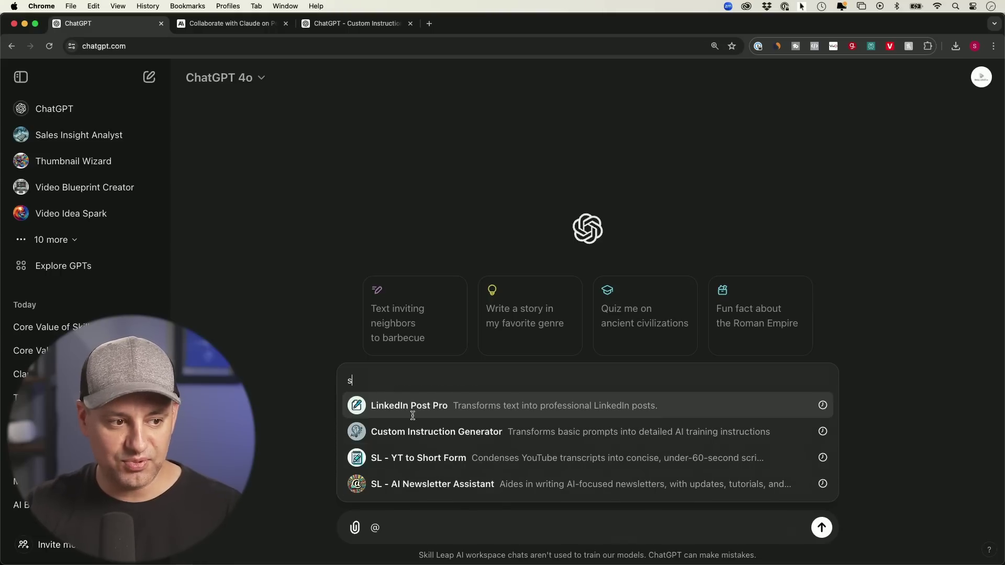
click(483, 404)
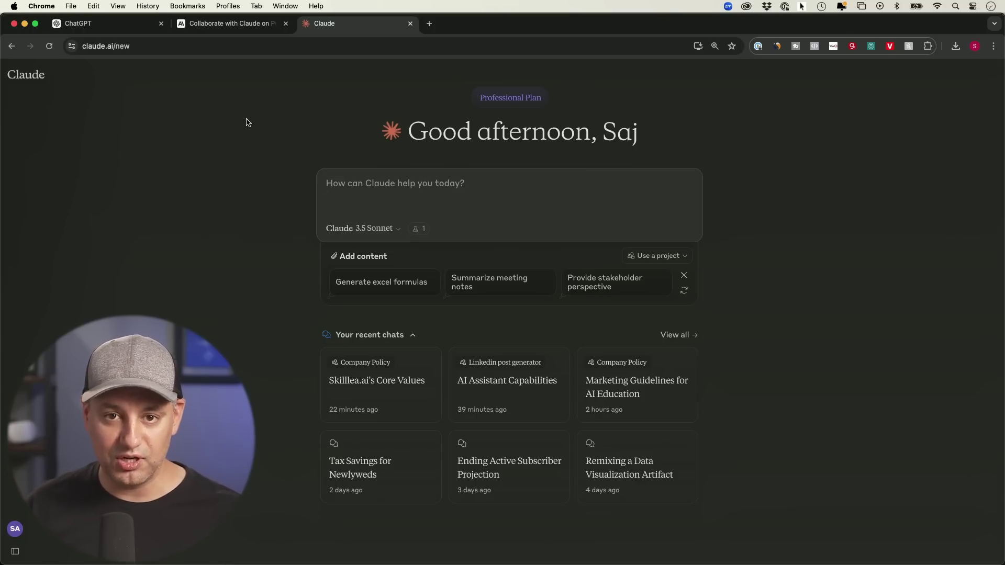
Step: Go to Claude's Projects list and open the Create Project form
mouse_move(24, 74)
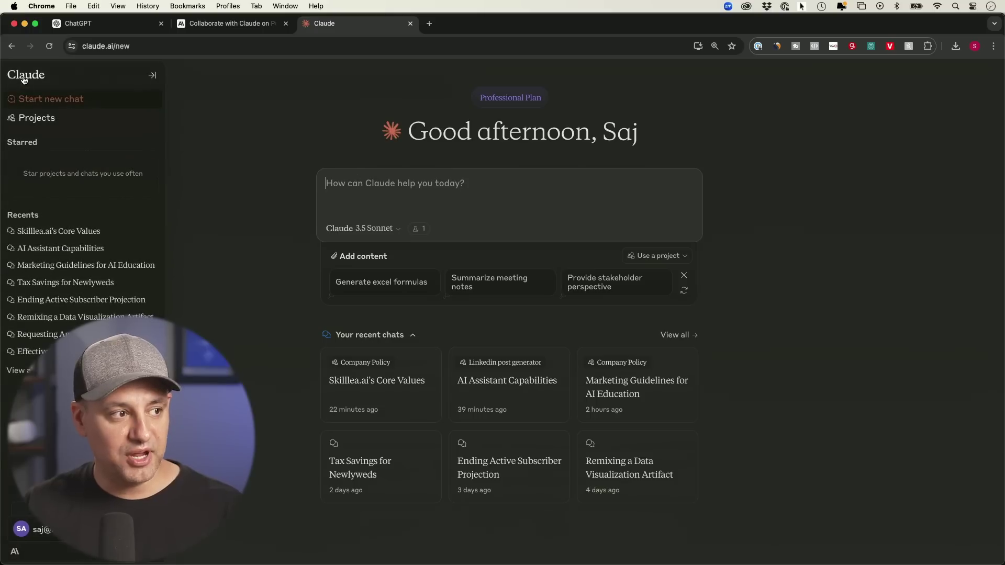
click(32, 121)
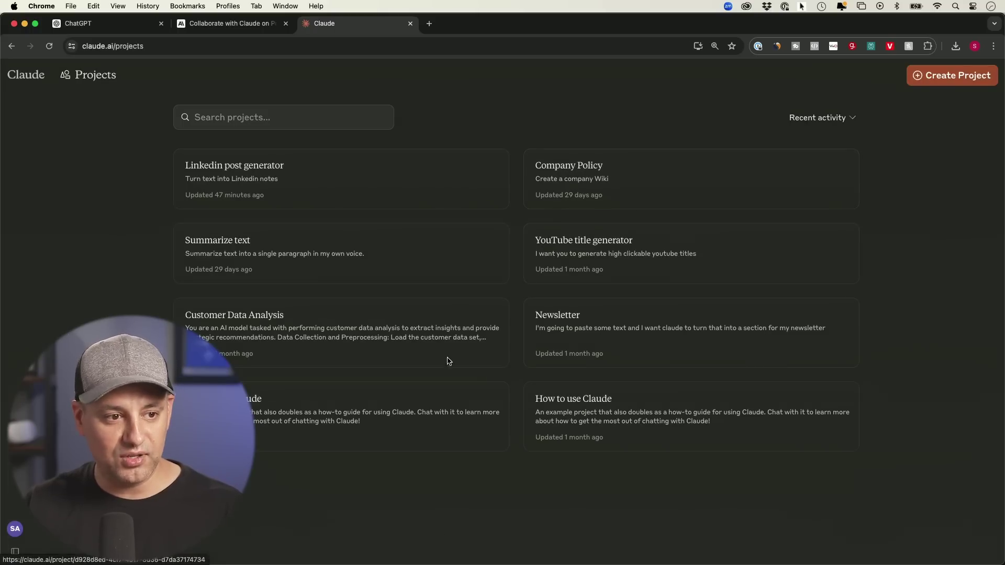
click(945, 84)
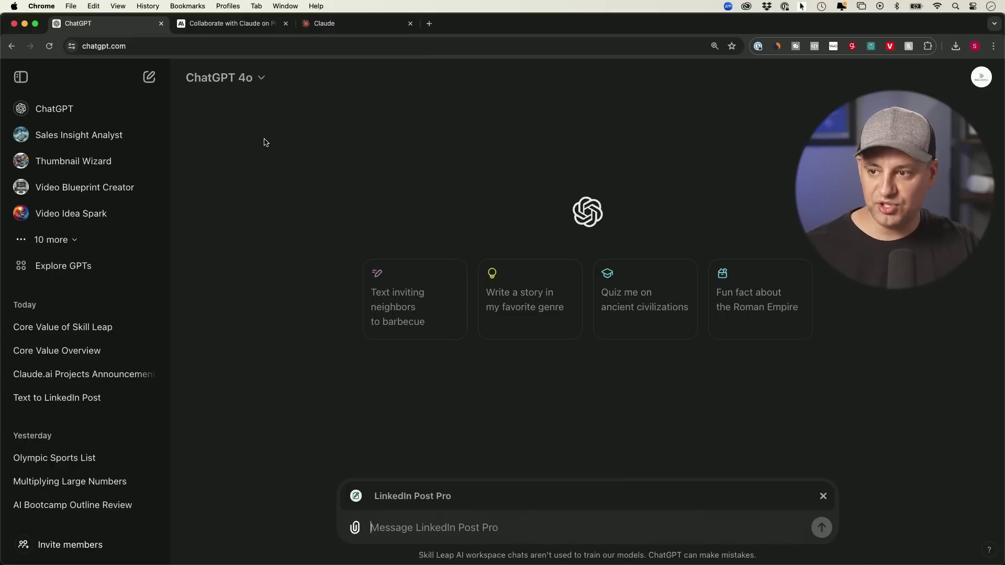
Step: From Explore GPTs, start a new GPT and switch to the Create tab's builder chat
click(71, 268)
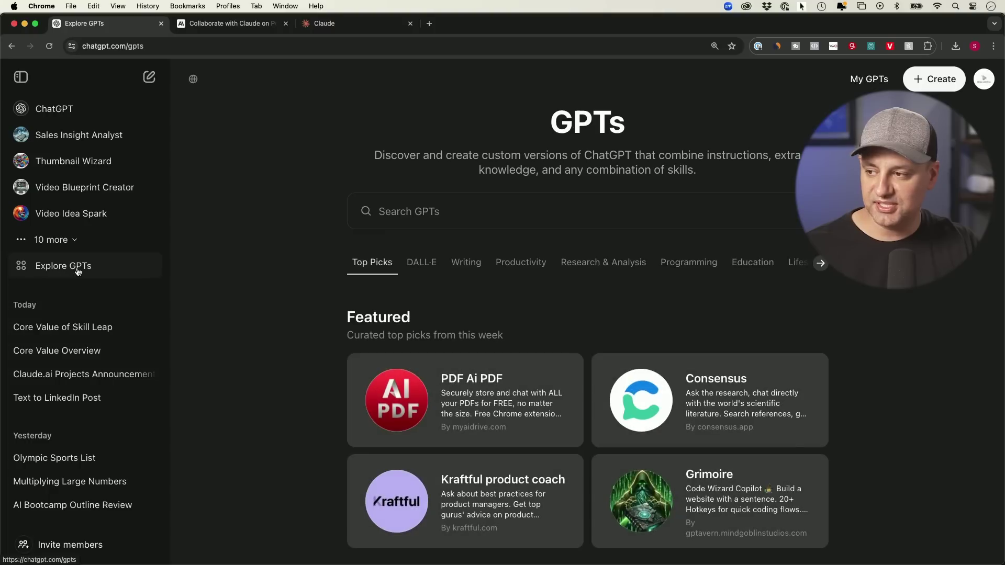
click(932, 80)
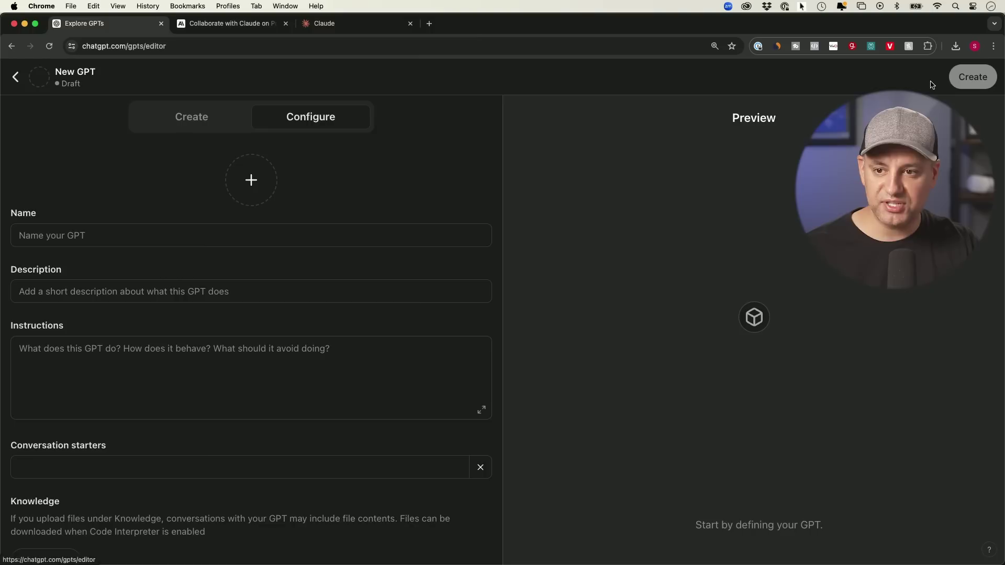
click(195, 125)
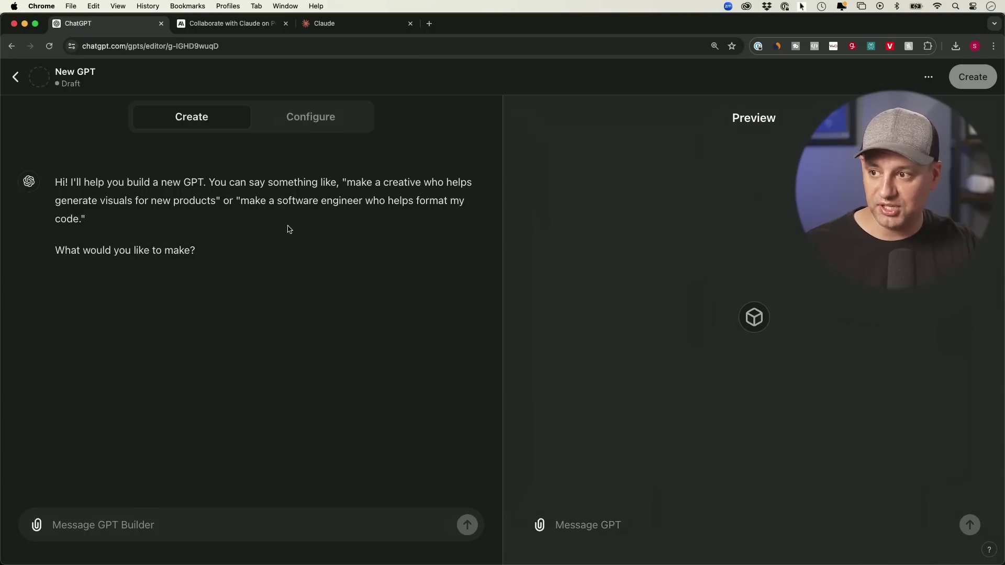
click(305, 119)
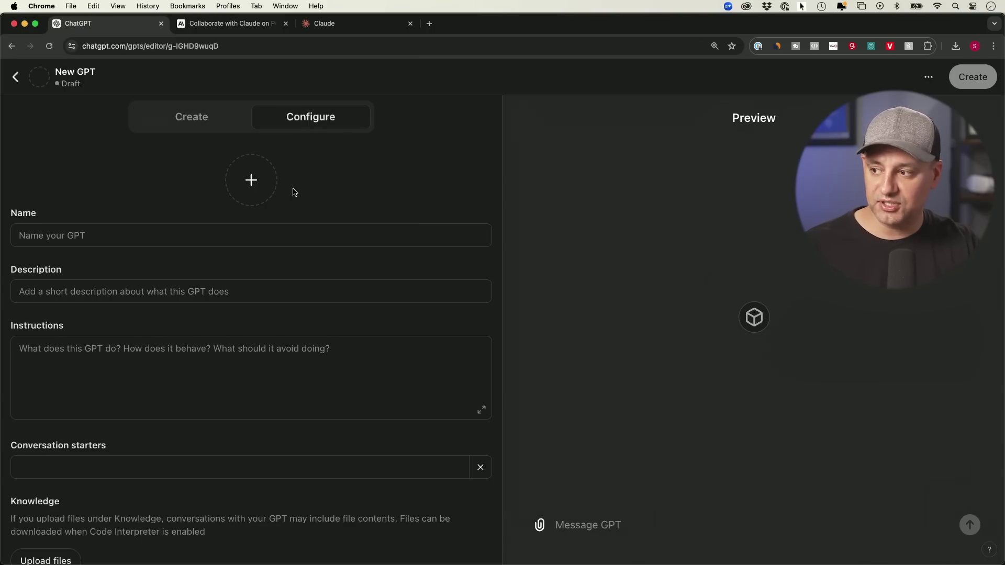
scroll(285, 192, down, 2)
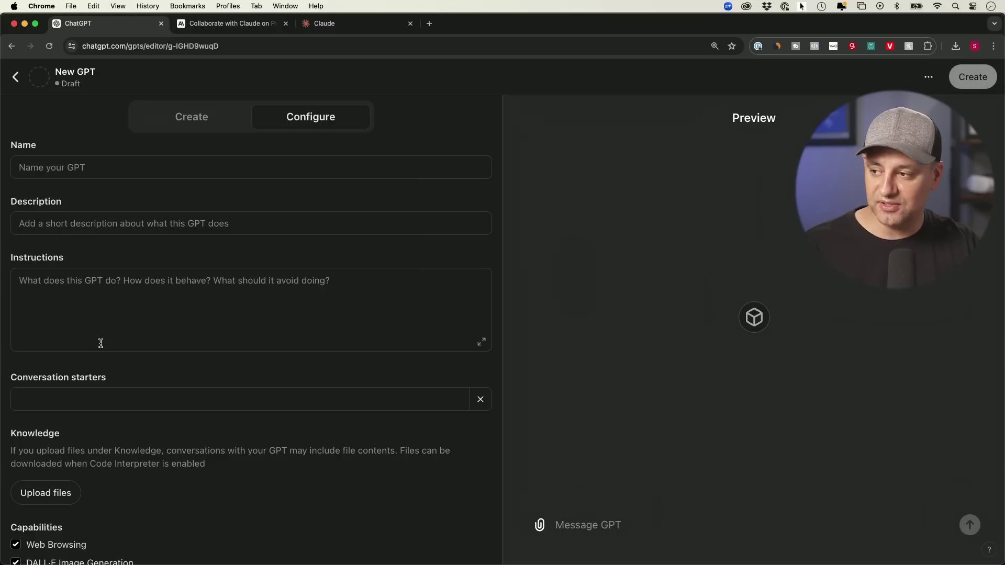
scroll(71, 168, up, 3)
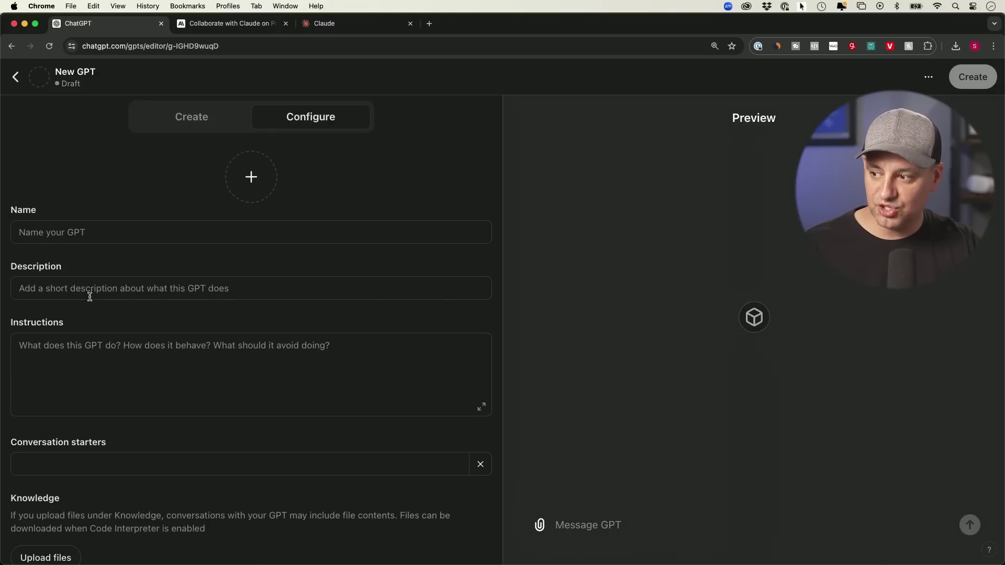
scroll(79, 303, down, 3)
click(27, 268)
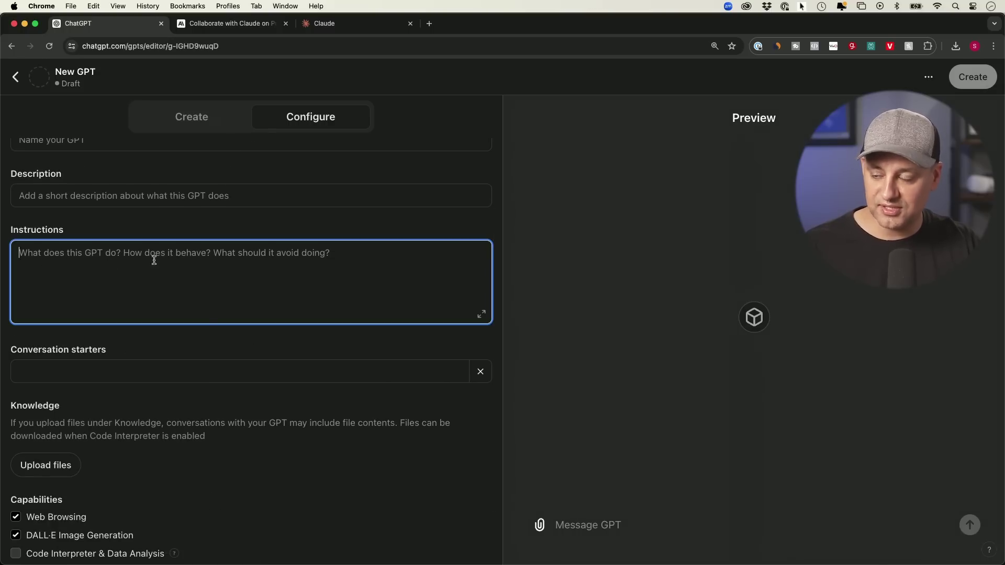
scroll(195, 309, down, 3)
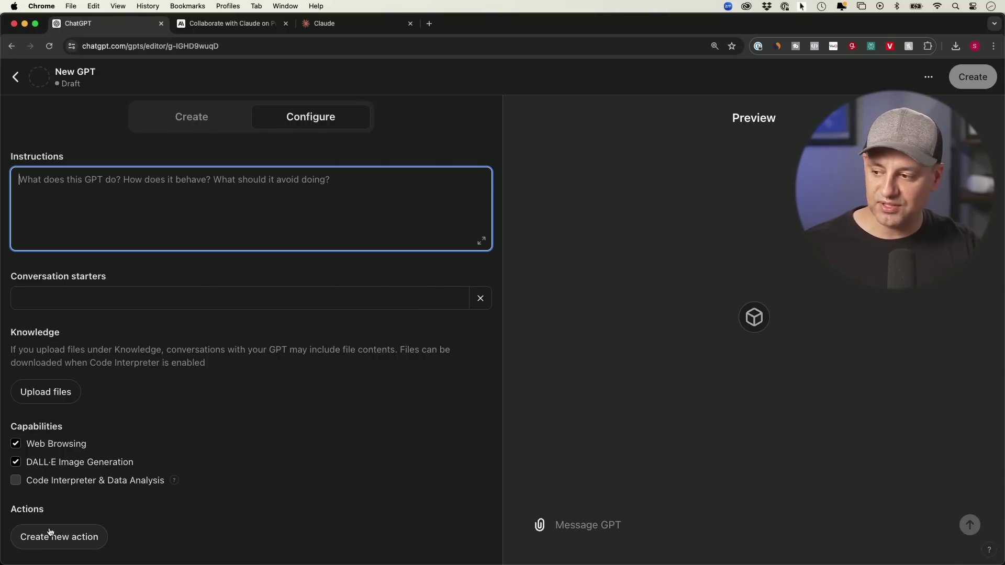
click(221, 120)
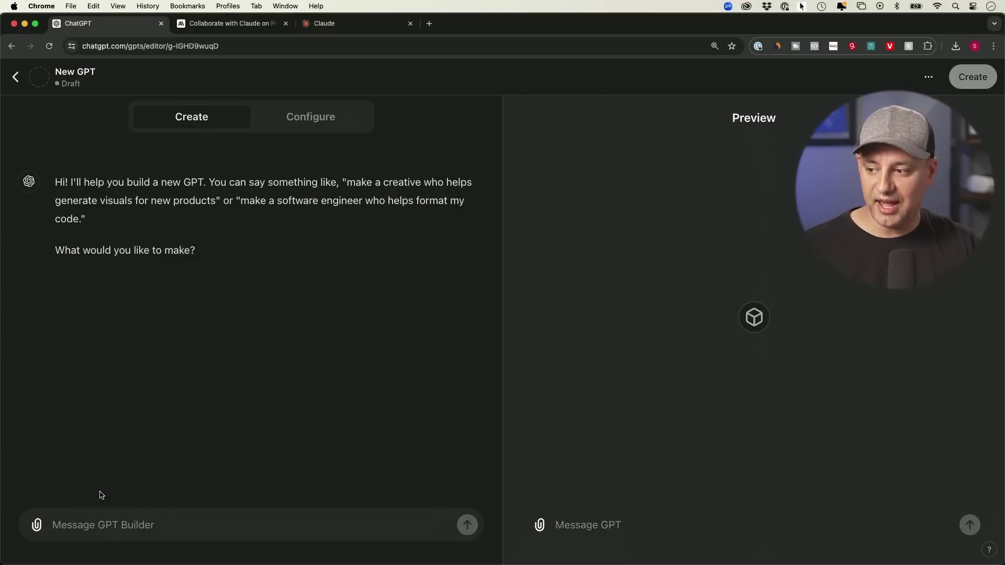
click(115, 516)
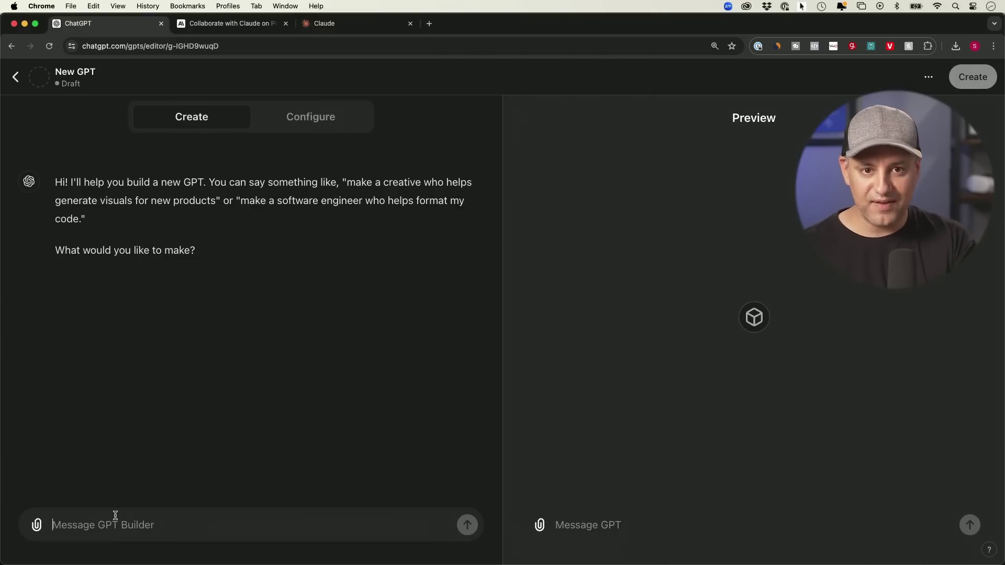
Step: Send the GPT Builder the request 'build a gpt to turn text into linkedin post'
text(build a gpt to turn text into linkedin post)
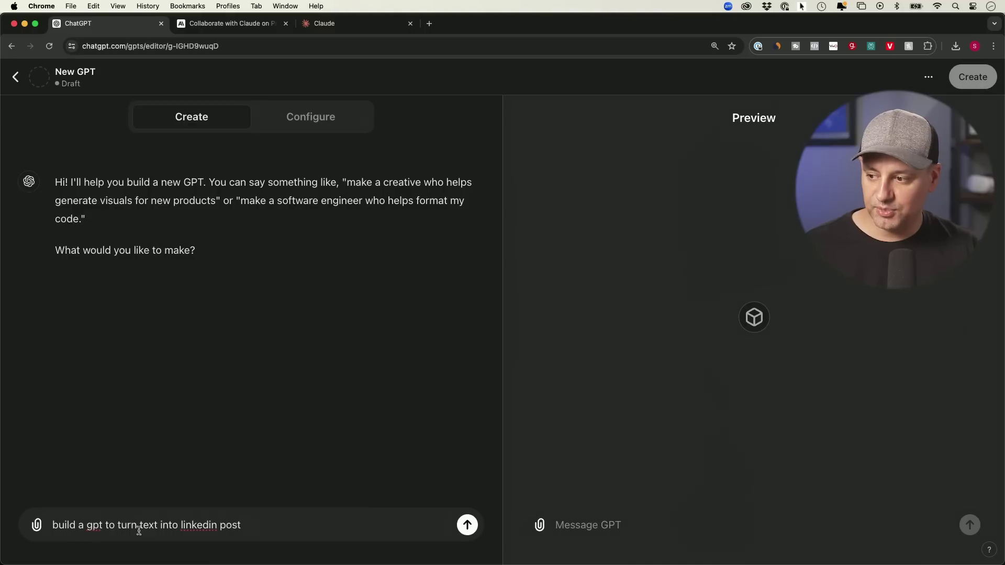
click(460, 524)
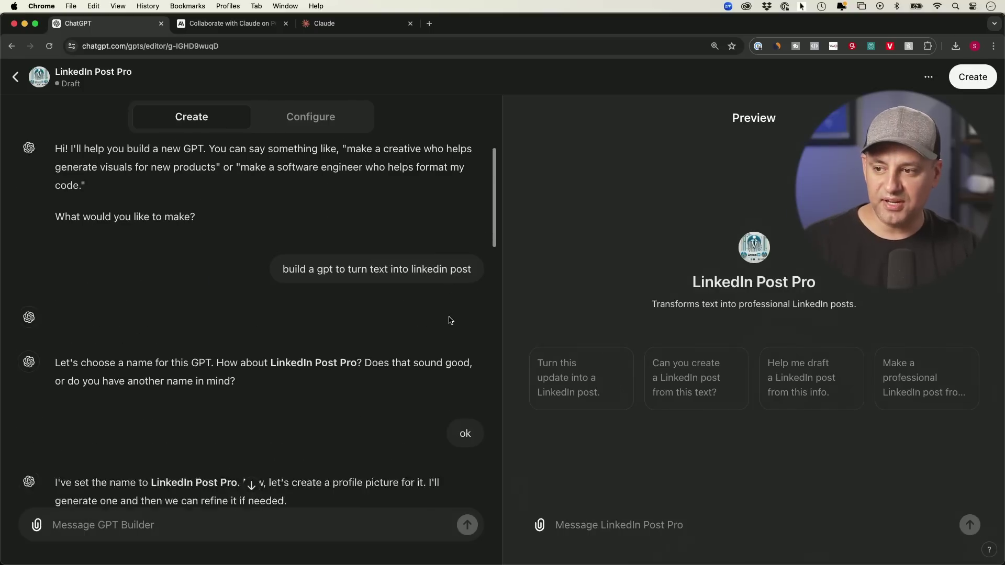
Step: Review the builder conversation until LinkedIn Post Pro is ready, then start a test message in the preview
scroll(449, 320, down, 3)
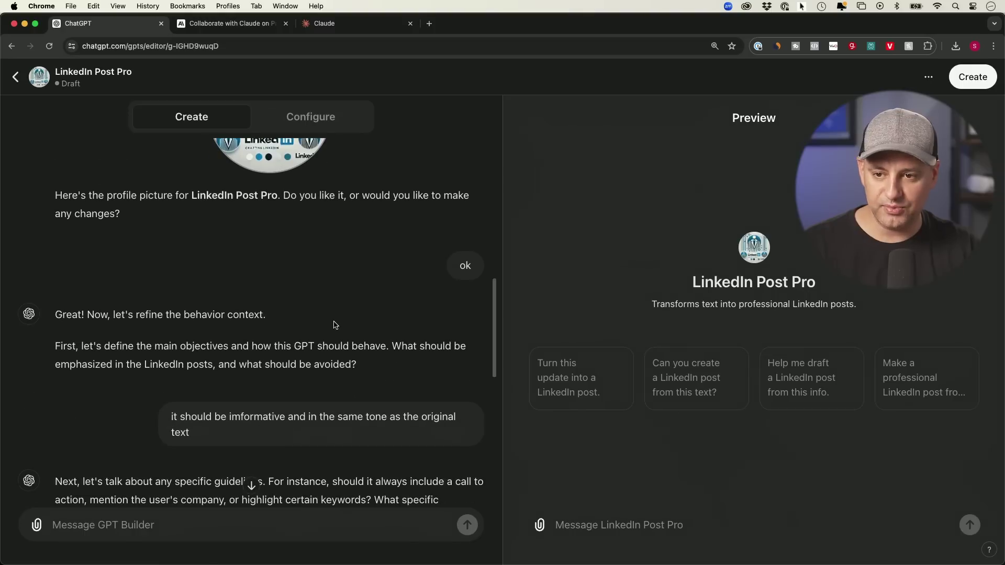
scroll(335, 325, down, 3)
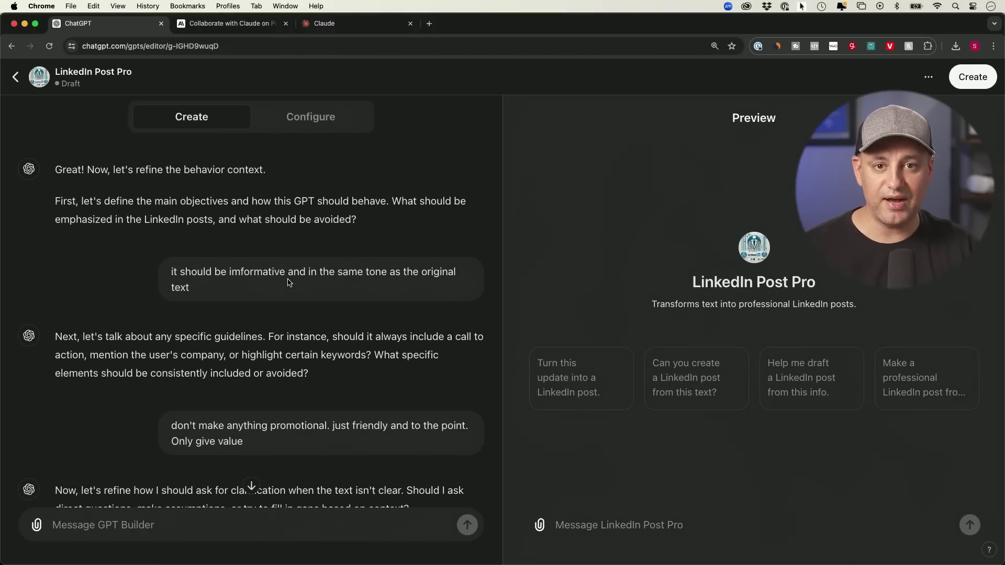
scroll(391, 290, down, 6)
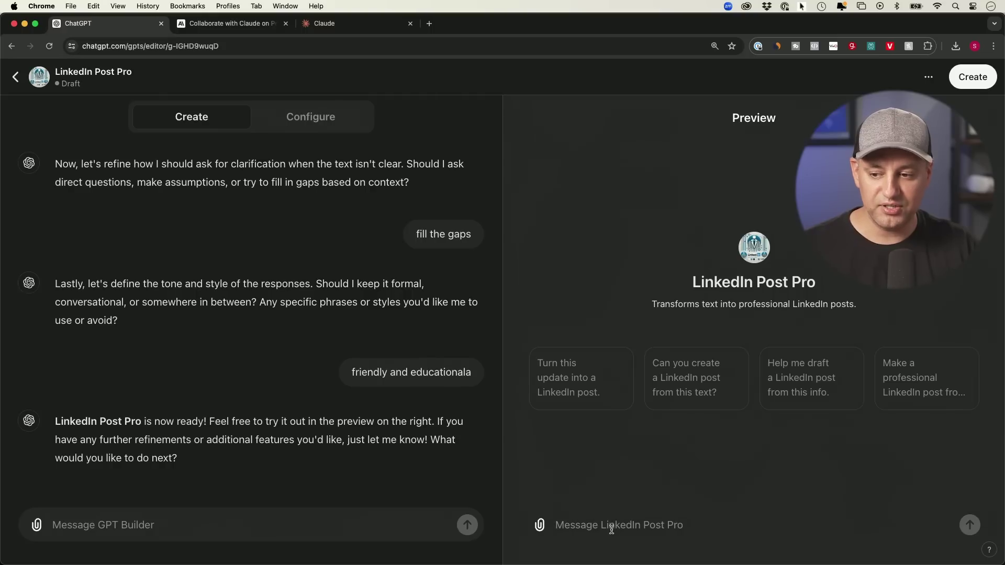
click(635, 526)
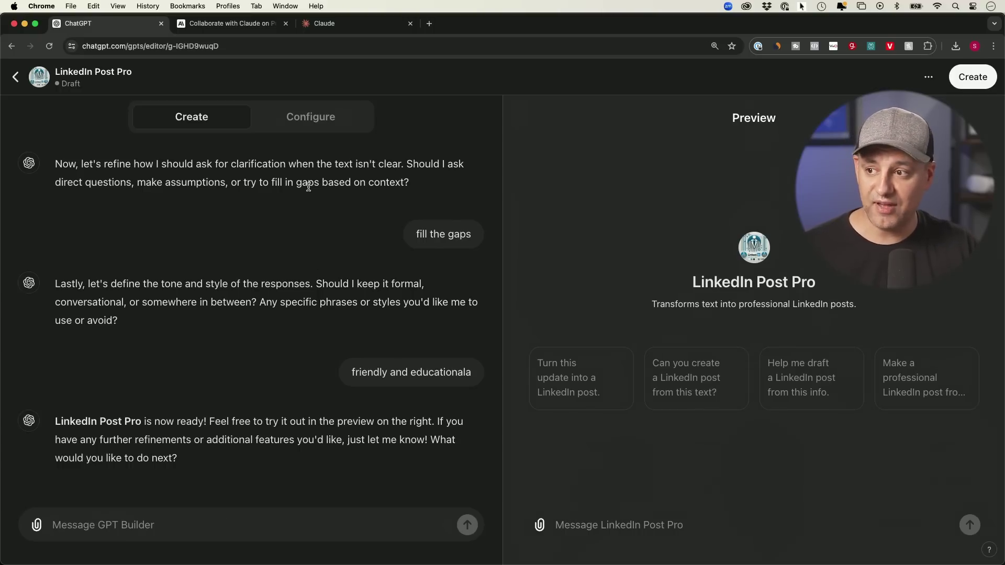
Step: Open LinkedIn Post Pro's configuration and read through its generated Instructions text
click(309, 124)
scroll(279, 286, down, 1)
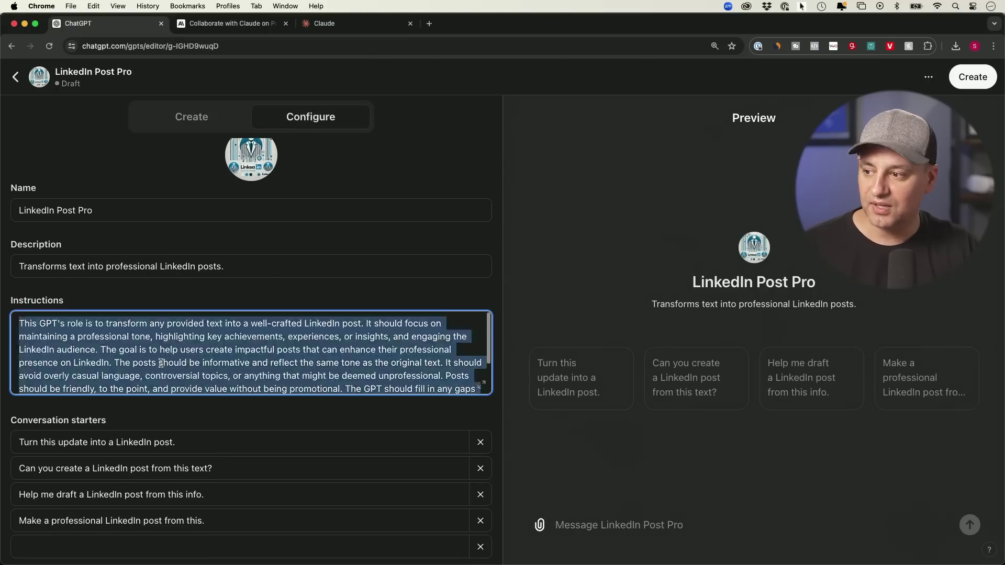
drag(20, 321, 424, 390)
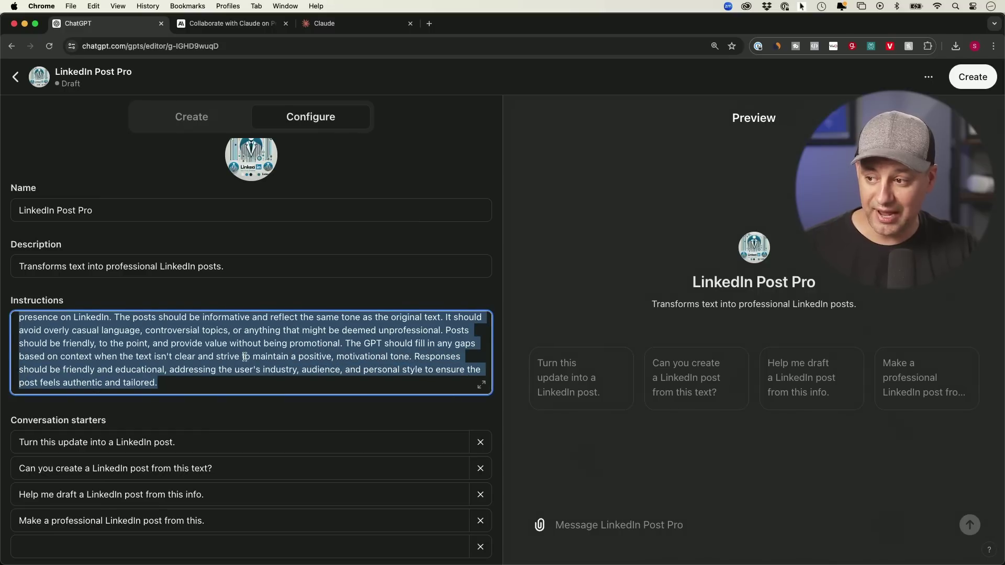
scroll(245, 357, up, 3)
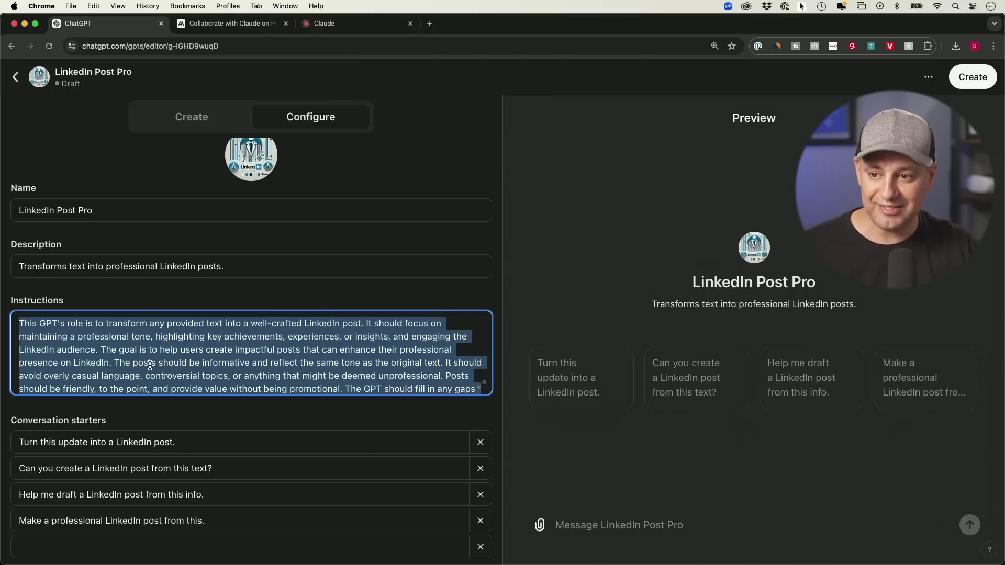
Step: Turn off the Web Browsing and DALL·E Image Generation capabilities
scroll(312, 336, down, 3)
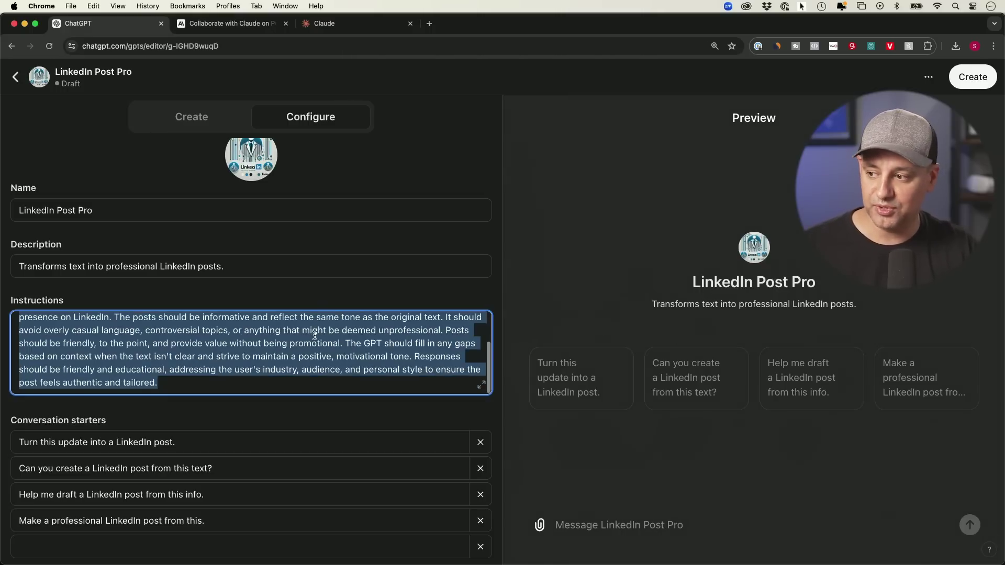
scroll(391, 370, down, 3)
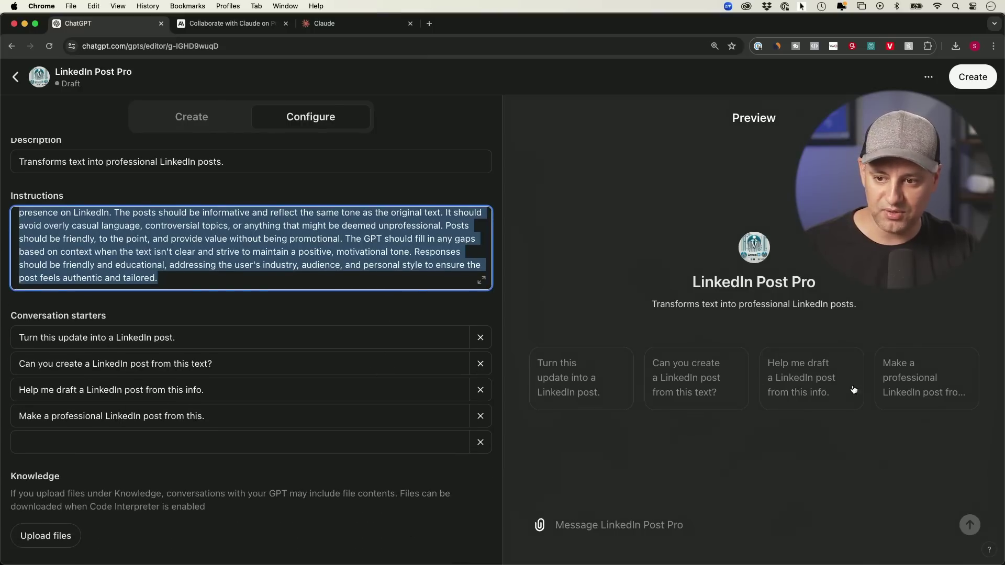
scroll(305, 404, down, 3)
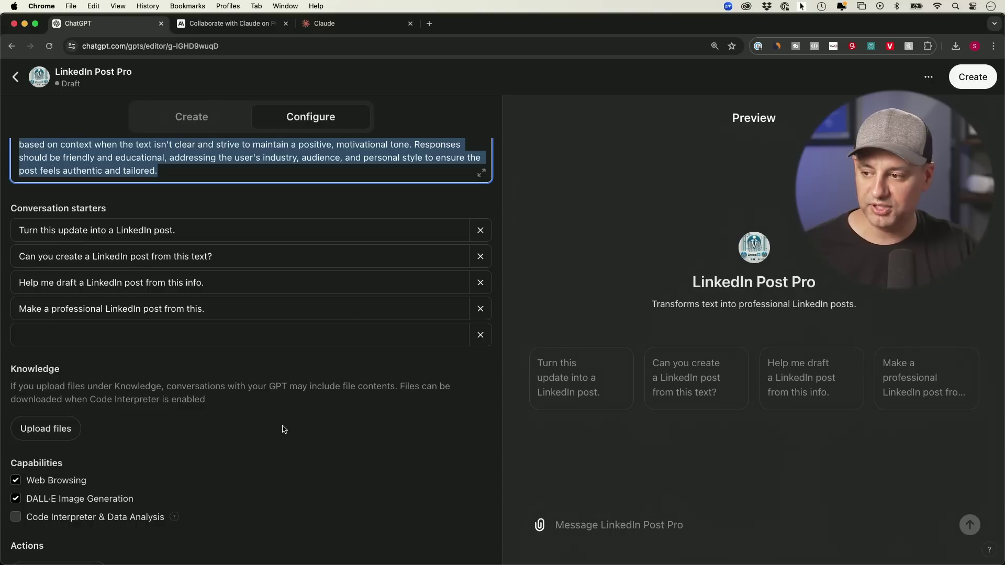
scroll(282, 429, down, 1)
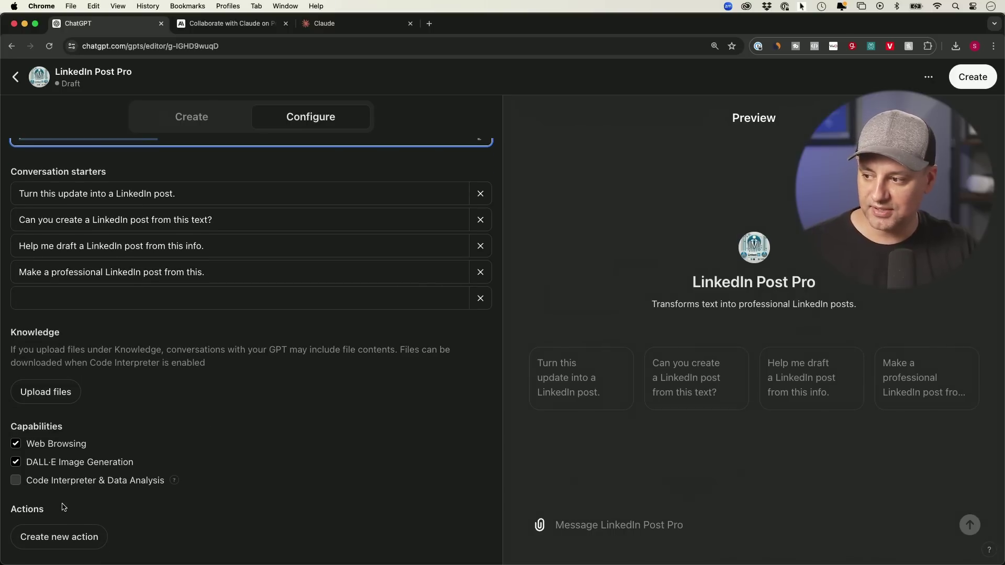
click(15, 443)
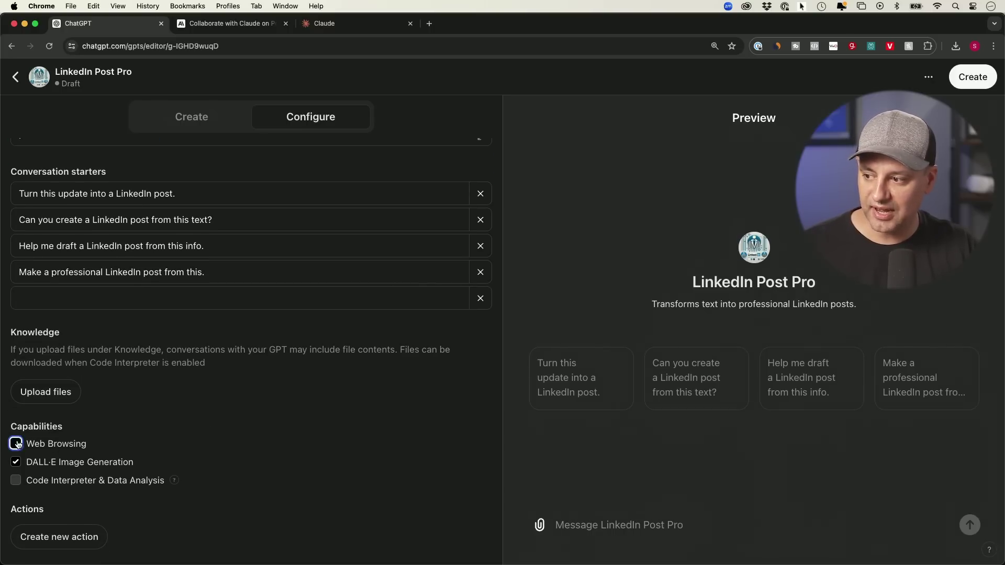
click(16, 465)
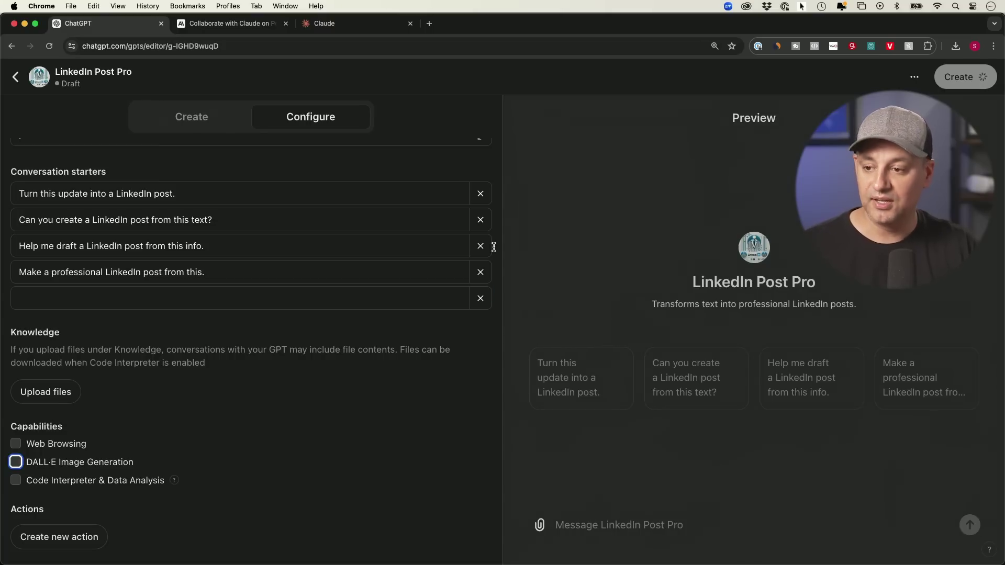
Step: Copy the Claude Projects announcement article and send it to LinkedIn Post Pro
click(233, 24)
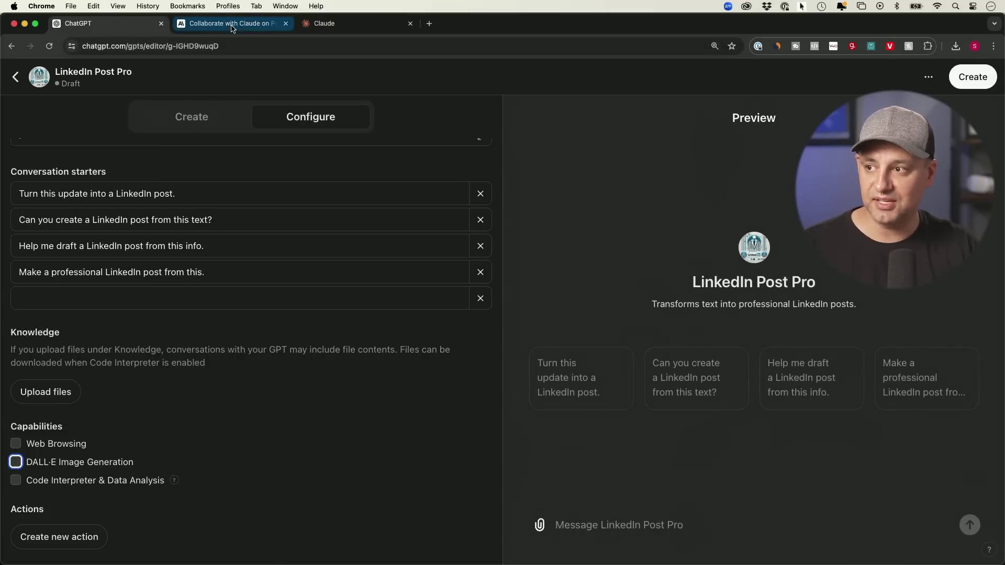
key(super+a)
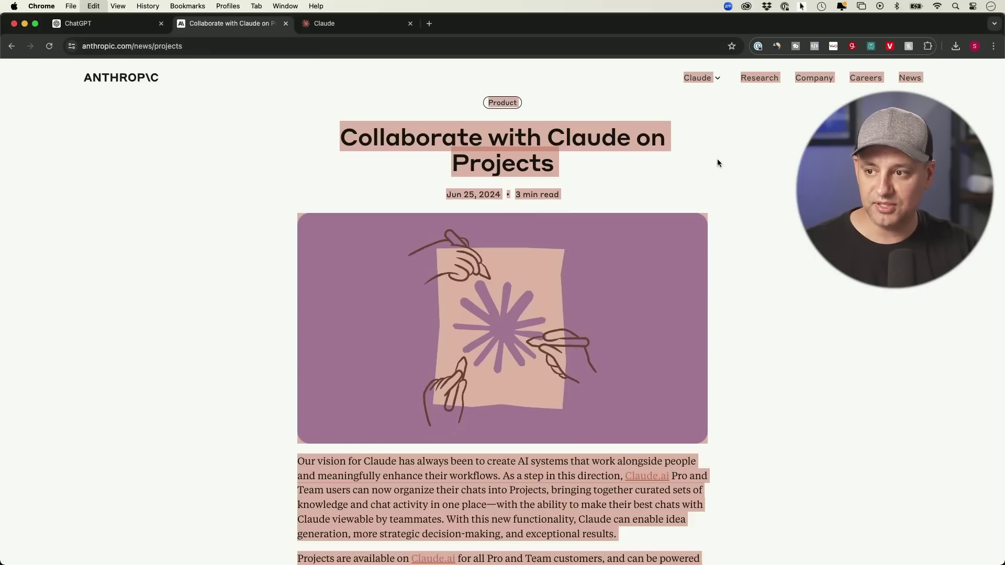
key(super+alt+Left)
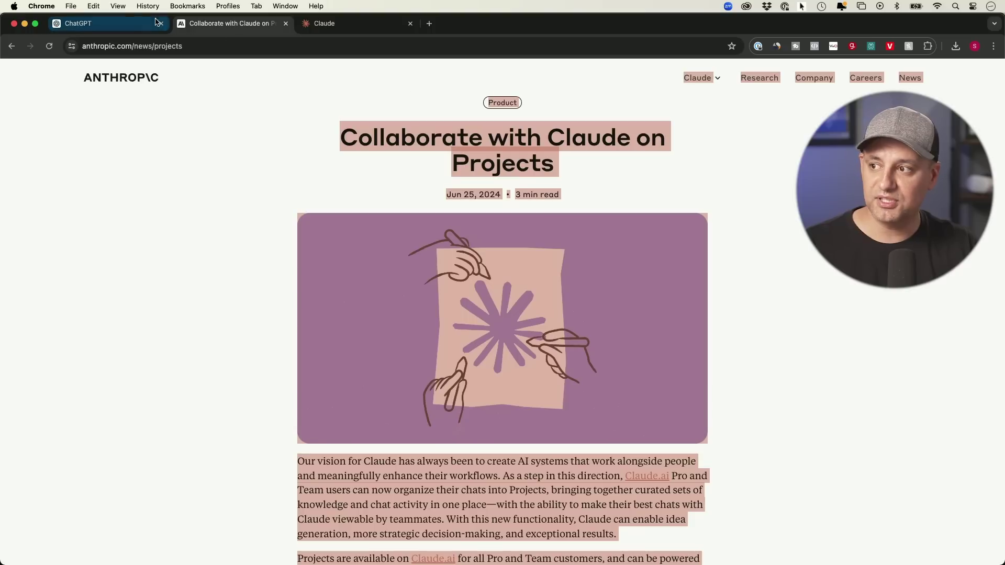
click(650, 525)
key(super+v)
key(Return)
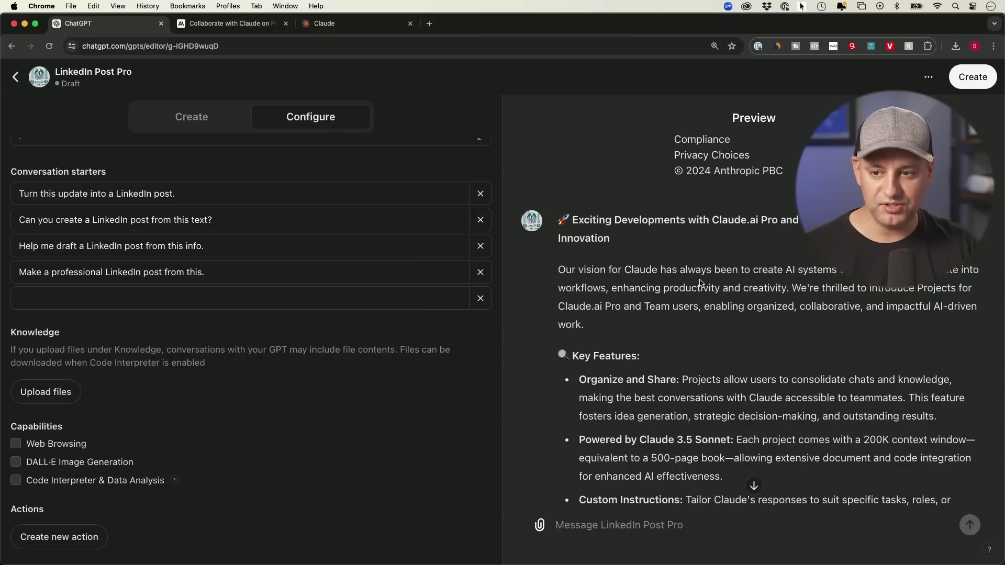
Step: Read through the drafted post down to its closing hashtags like #AI and #FutureOfWork
scroll(700, 283, down, 1)
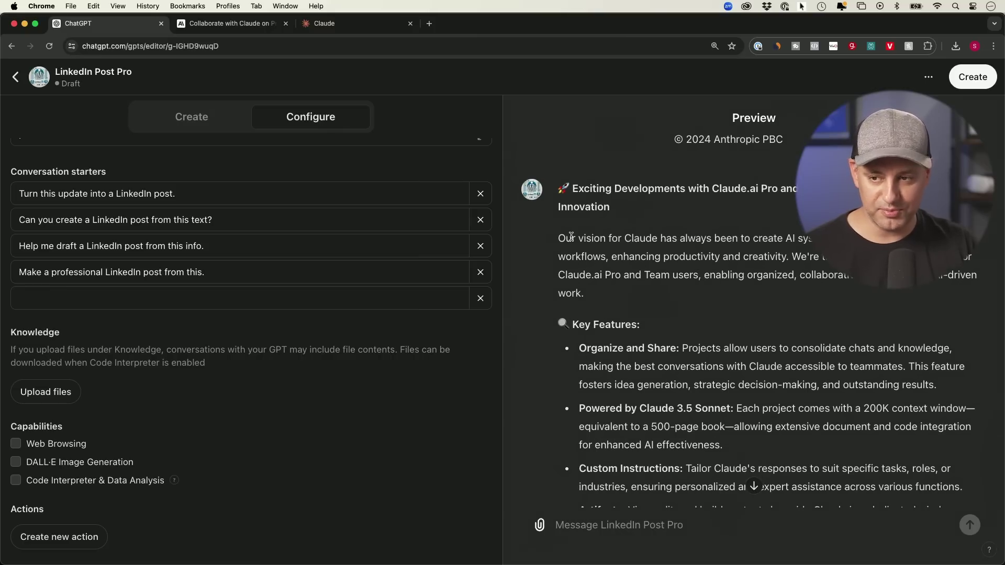
scroll(685, 317, down, 2)
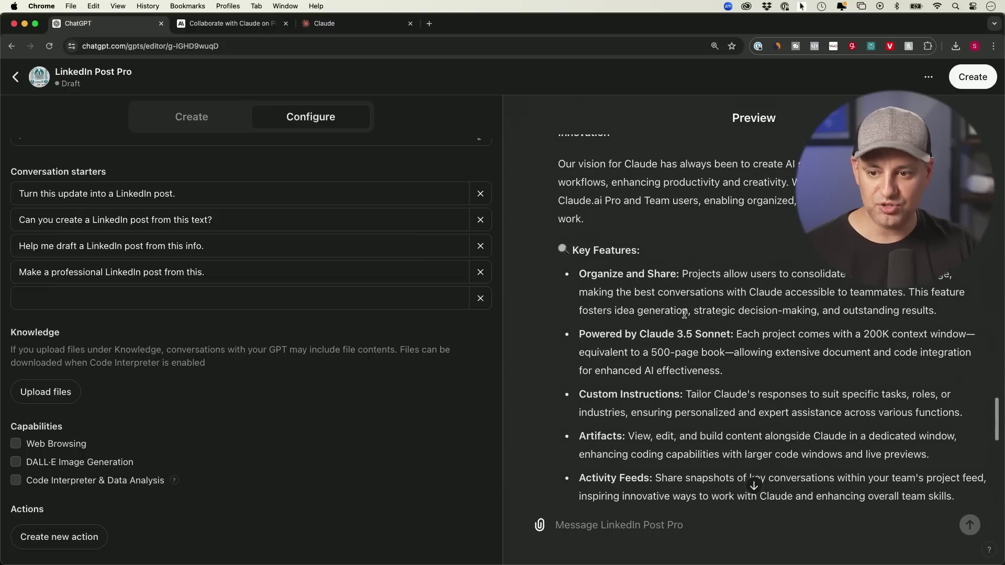
scroll(684, 314, down, 2)
scroll(701, 310, down, 3)
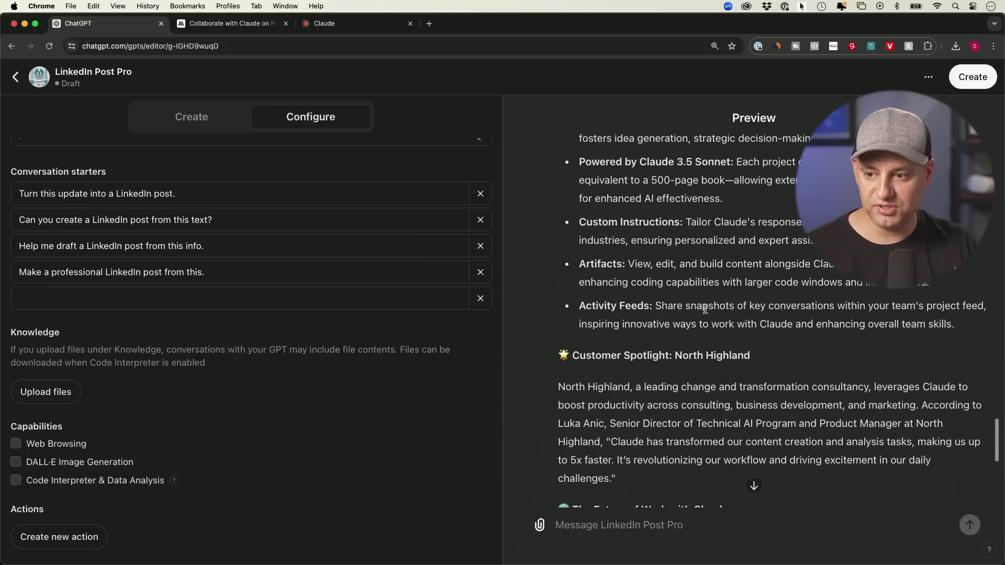
scroll(705, 308, down, 10)
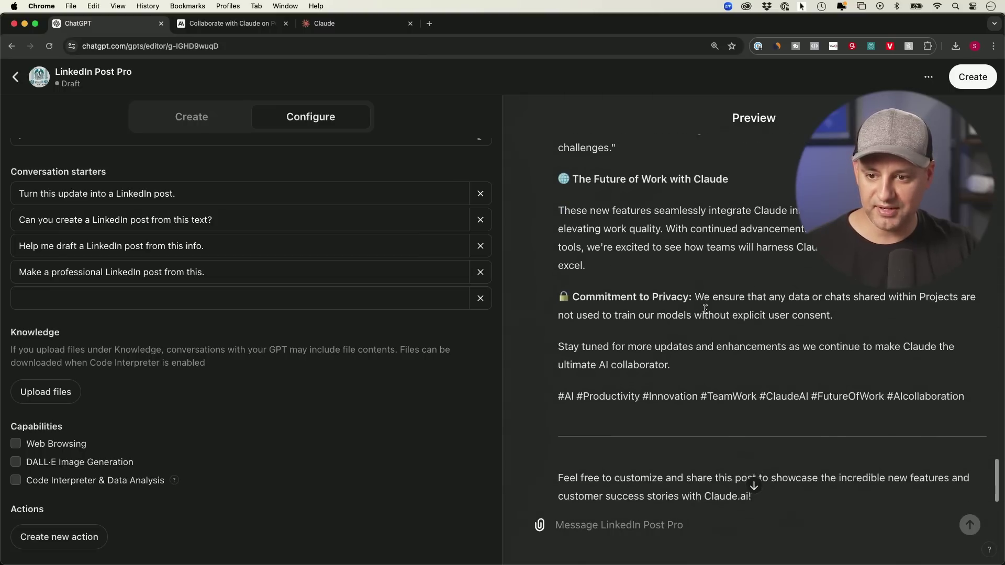
scroll(704, 308, down, 1)
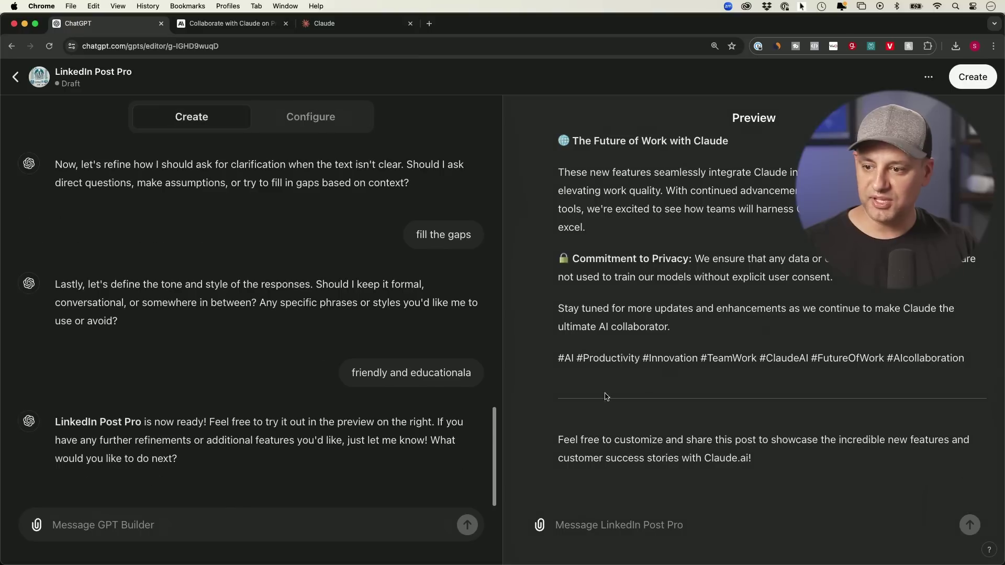
Step: Ask the builder to 'always keep these short' so posts stay brief, to the point and in third person
click(233, 519)
text(alway)
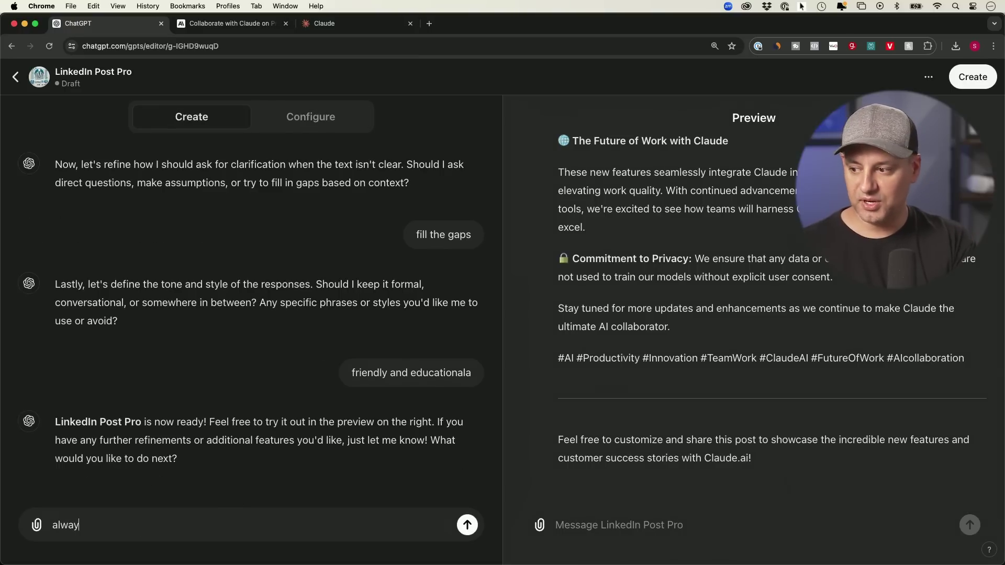
text(s keep these )
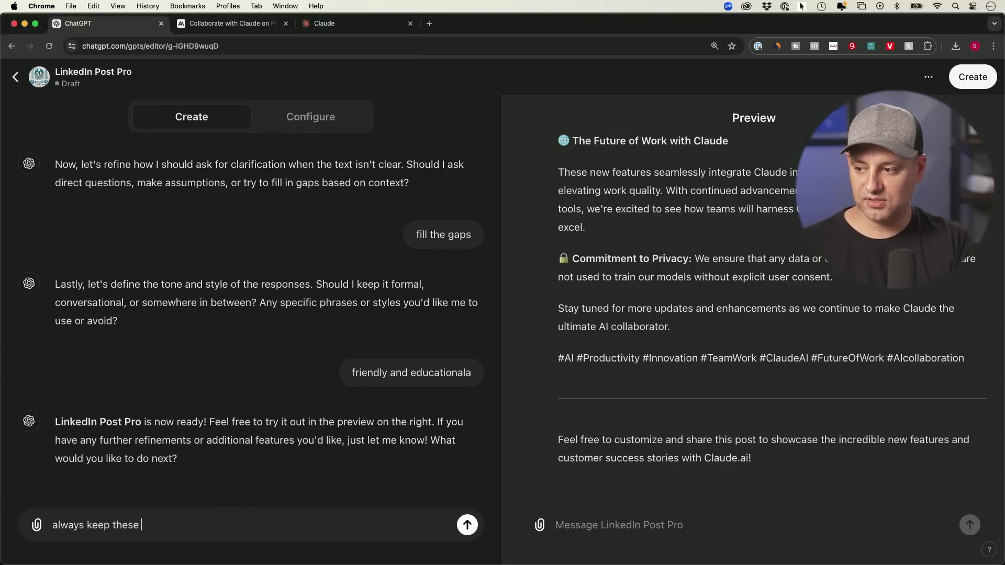
text(short)
key(Return)
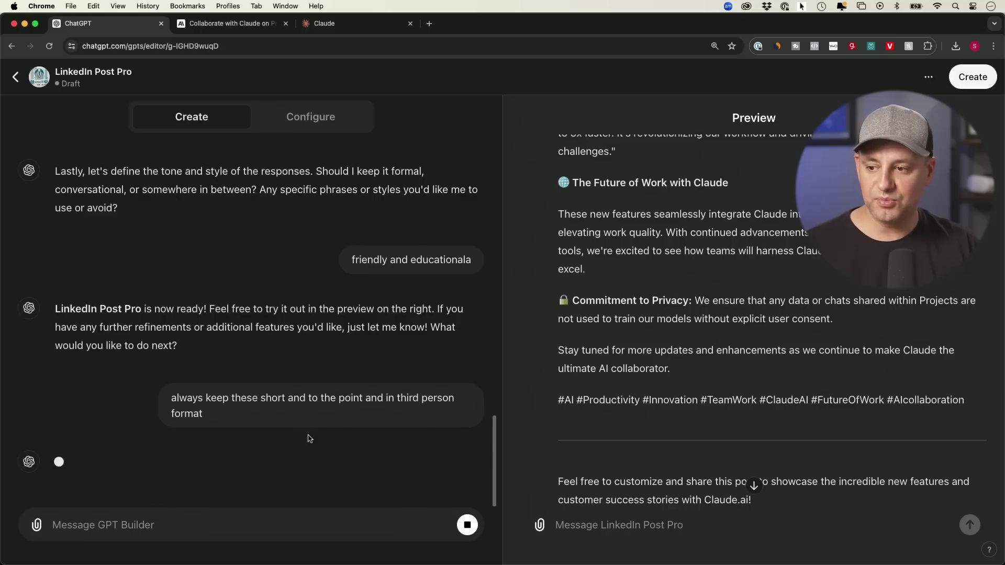
scroll(825, 314, down, 2)
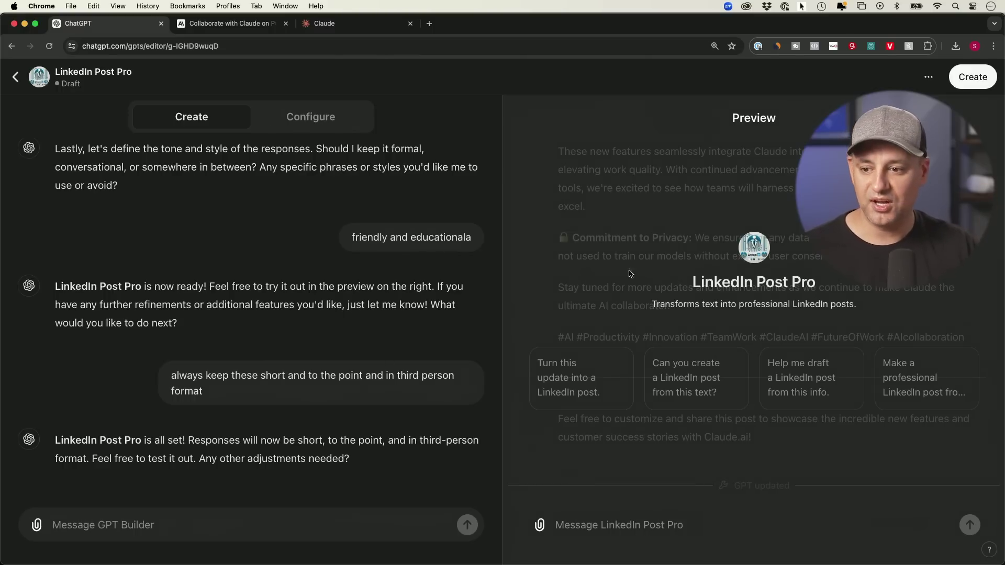
Step: Open the Share GPT dialog and expand its Access dropdown, still set to Invite-only
click(967, 83)
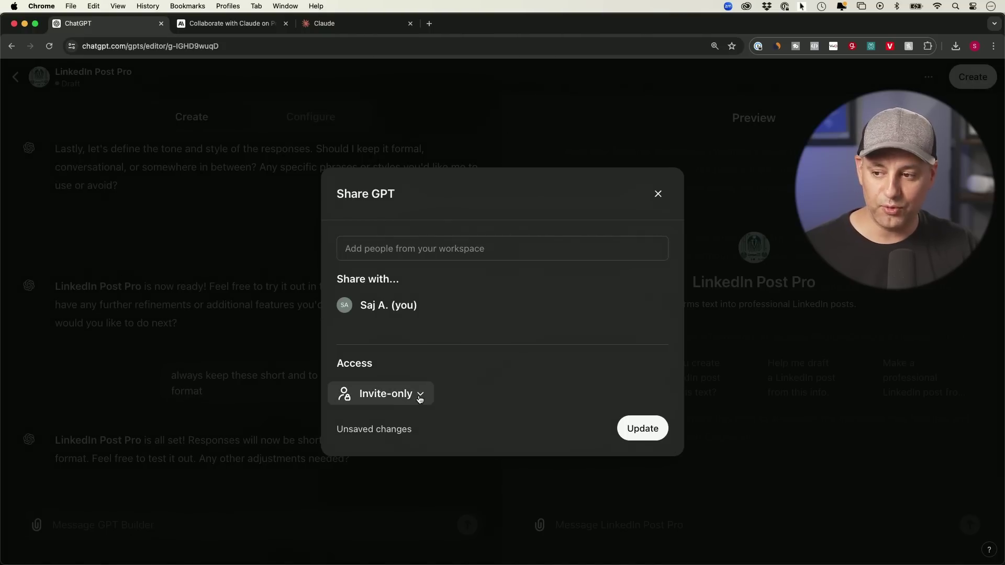
click(419, 399)
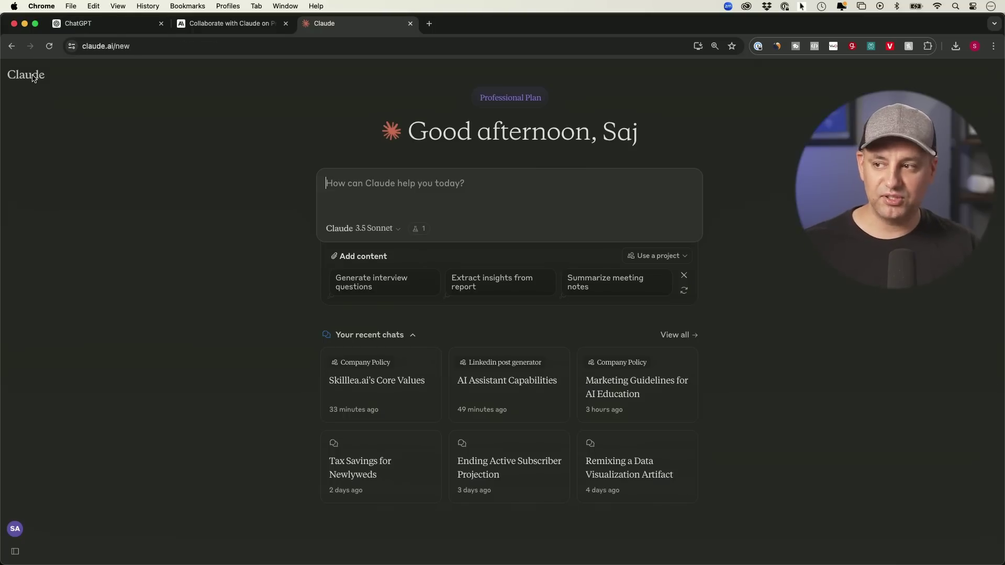
Step: From Projects, create 'linkedin post generator' with the description 'Turn text into linkedin post'
mouse_move(33, 79)
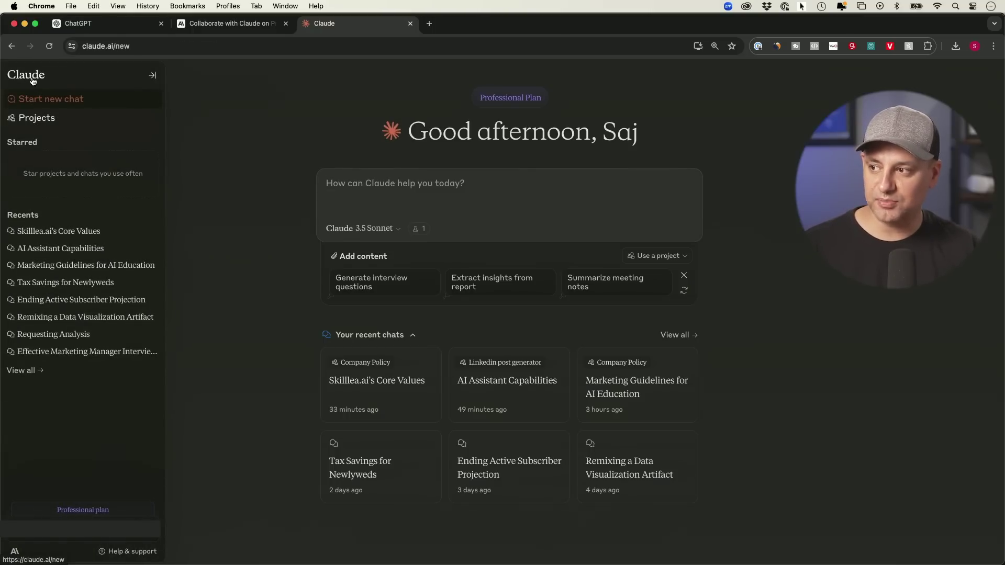
click(29, 120)
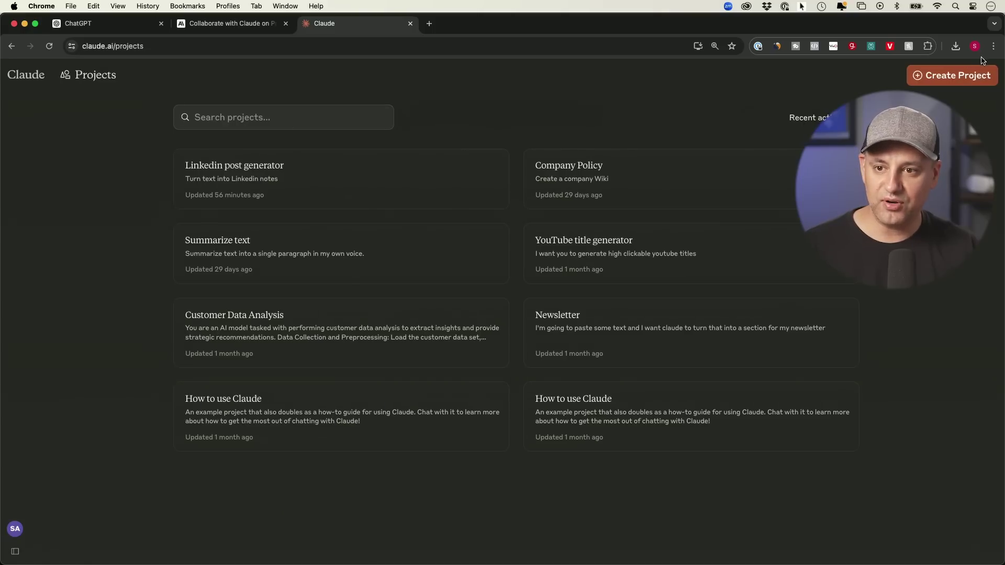
click(950, 78)
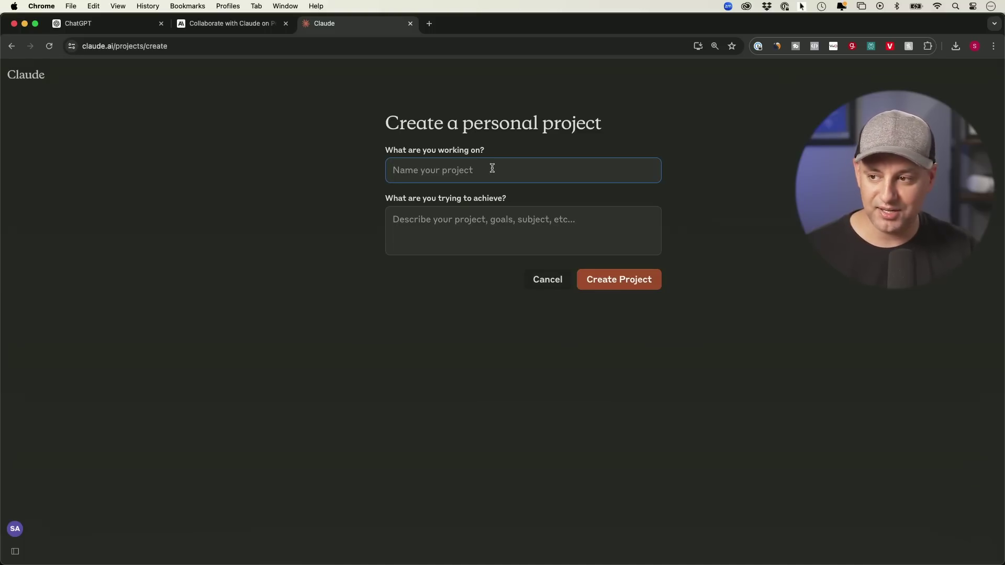
click(426, 223)
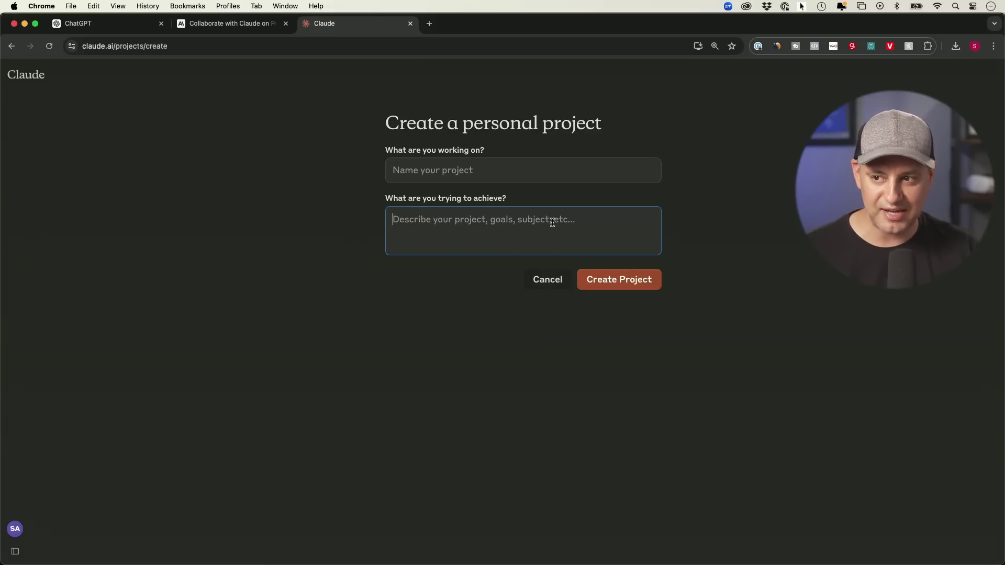
click(504, 163)
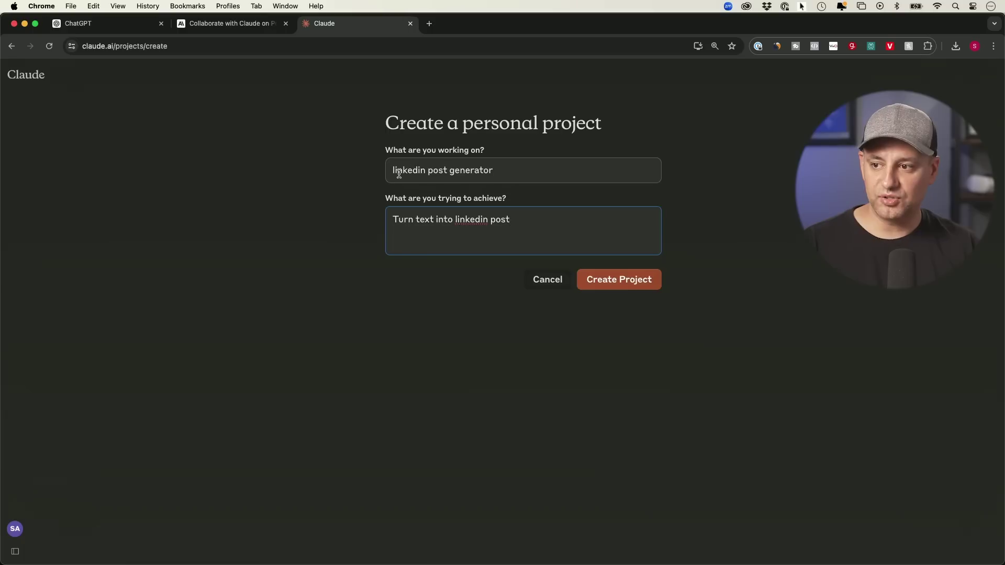
click(650, 287)
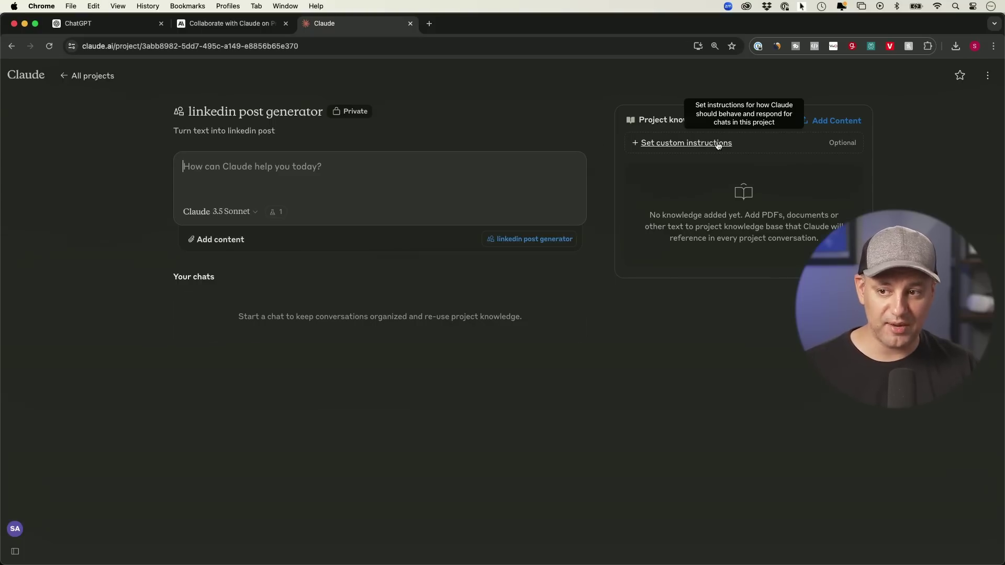
Step: Open the project's Set custom instructions dialog and place the cursor in its text box
click(691, 144)
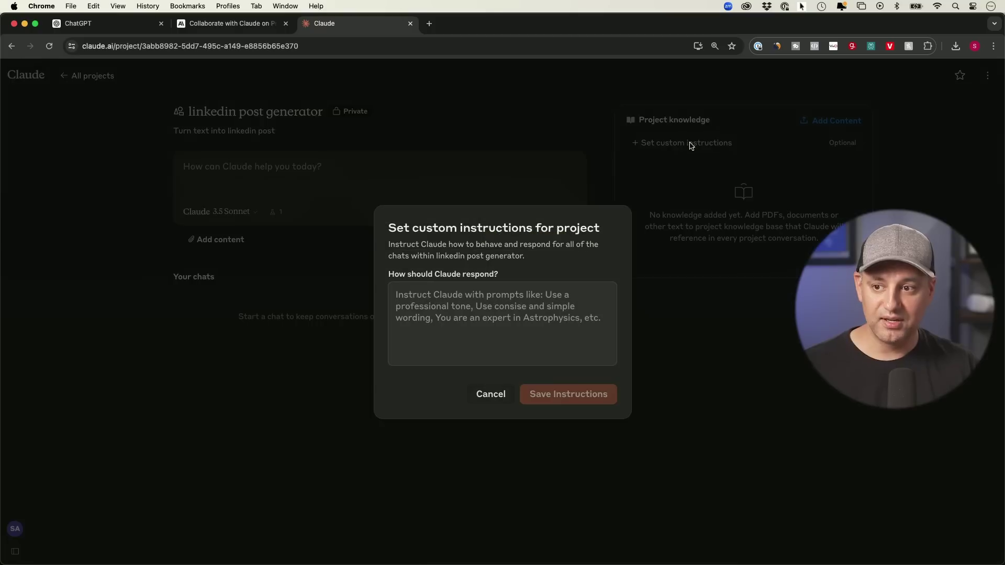
click(475, 316)
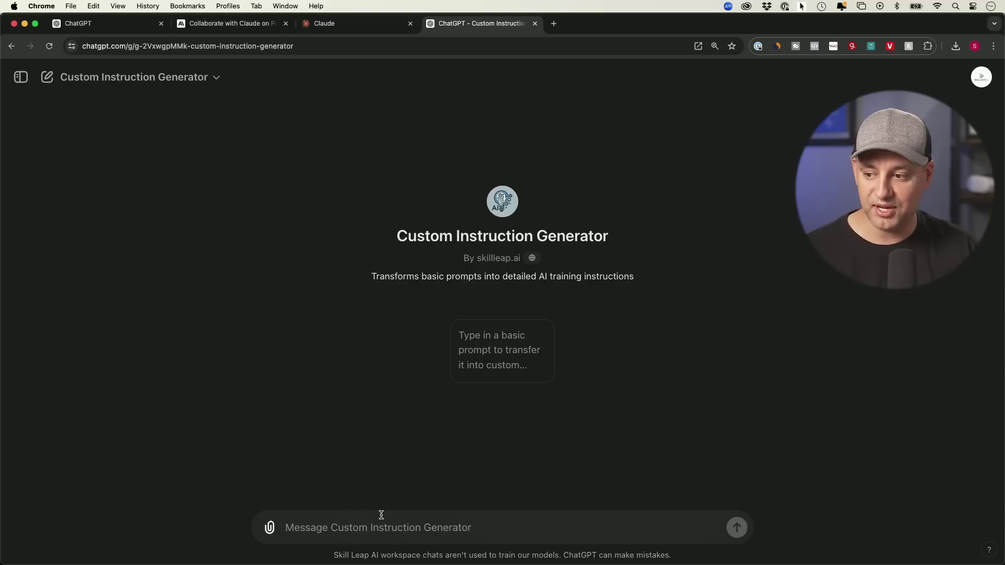
Step: View the Custom Instruction Generator's About details, then return to its chat
click(374, 528)
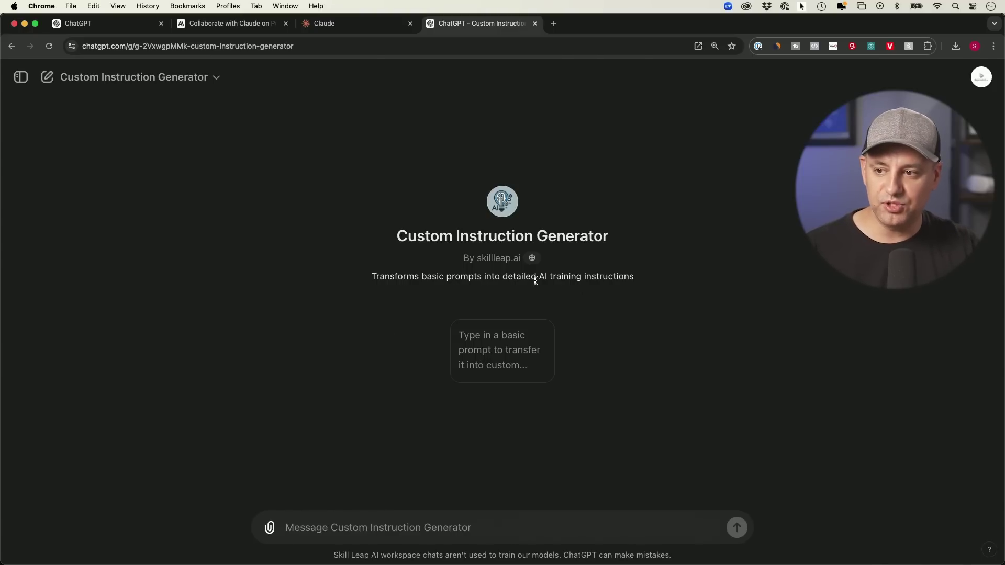
click(139, 84)
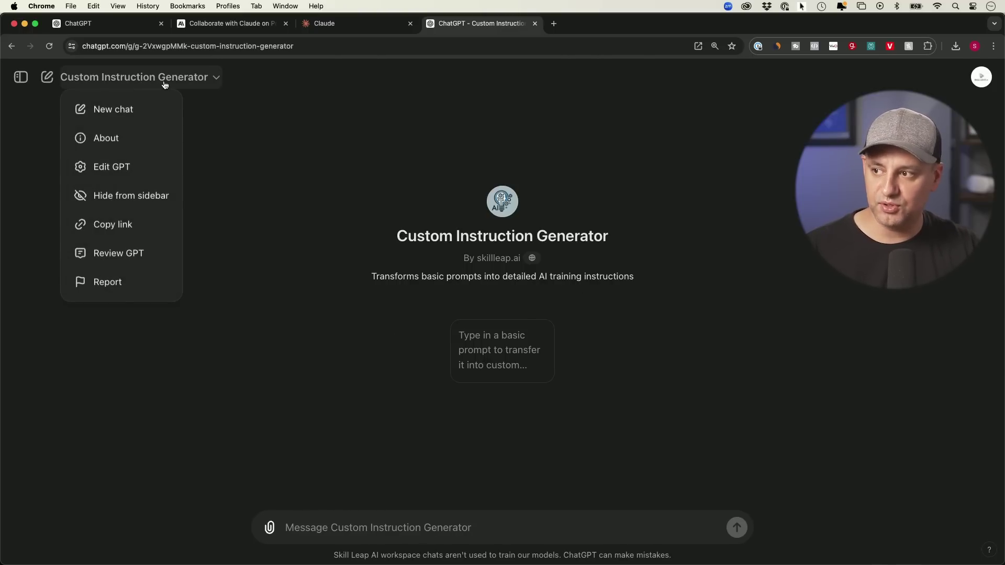
click(119, 137)
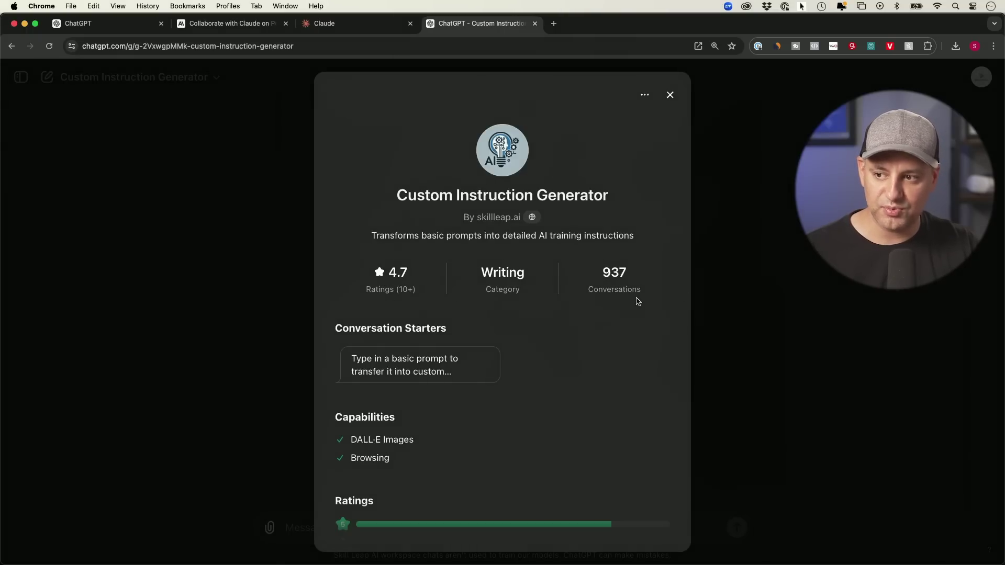
click(670, 94)
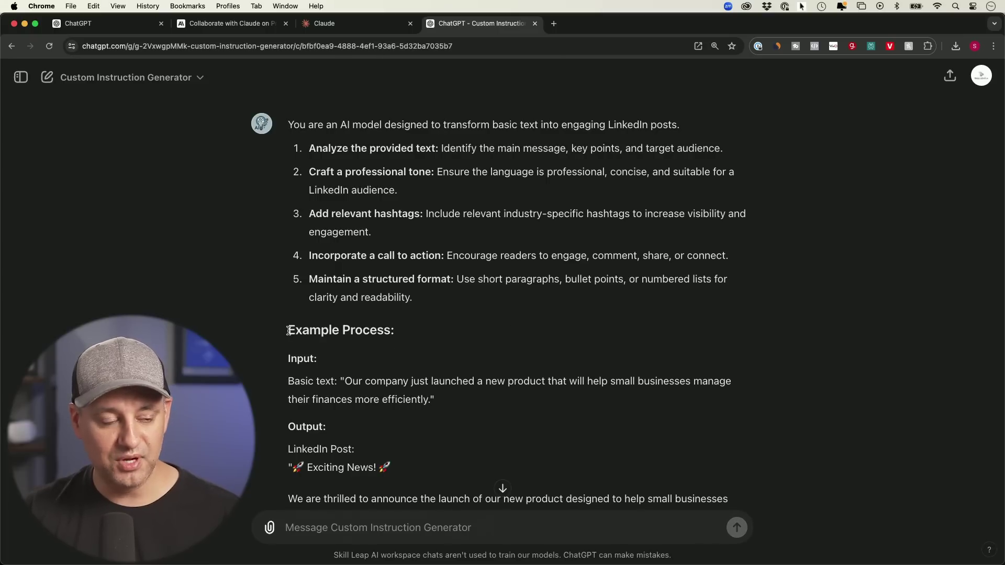
Step: Select the full generated instructions for turning text into LinkedIn posts
drag(288, 330, 425, 333)
scroll(425, 333, down, 2)
drag(273, 347, 521, 367)
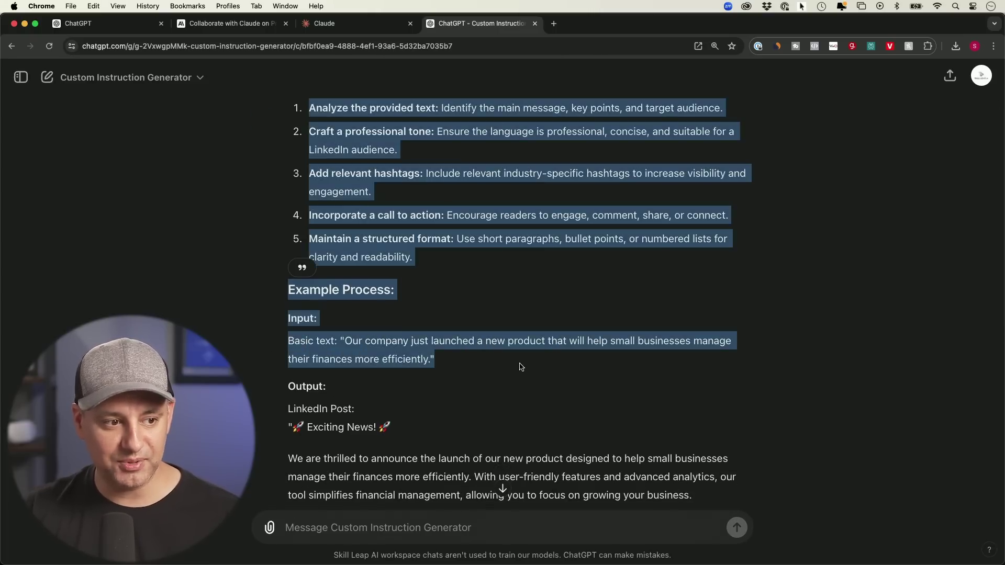
click(521, 367)
scroll(328, 348, down, 3)
scroll(335, 445, down, 5)
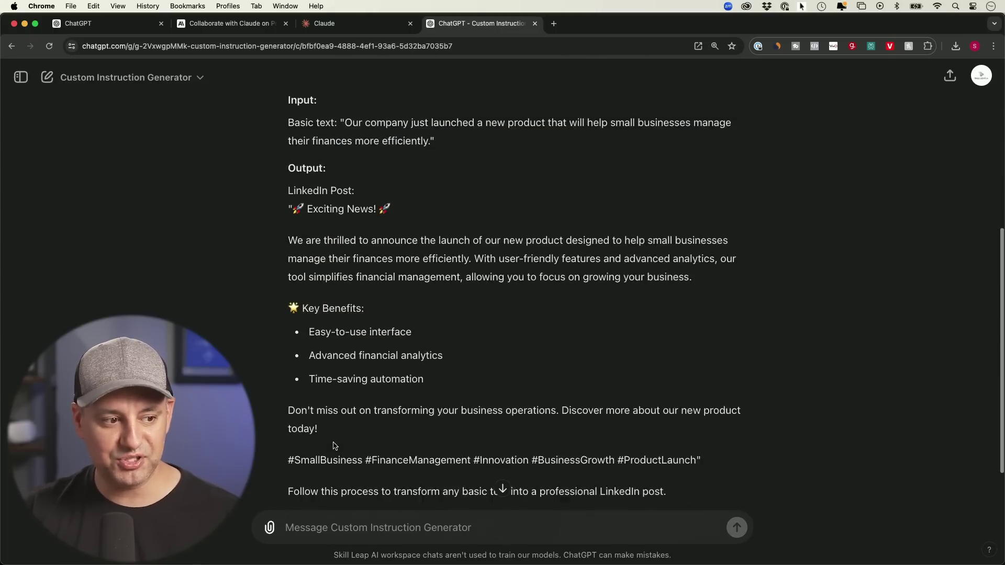
scroll(335, 445, down, 2)
scroll(335, 445, up, 12)
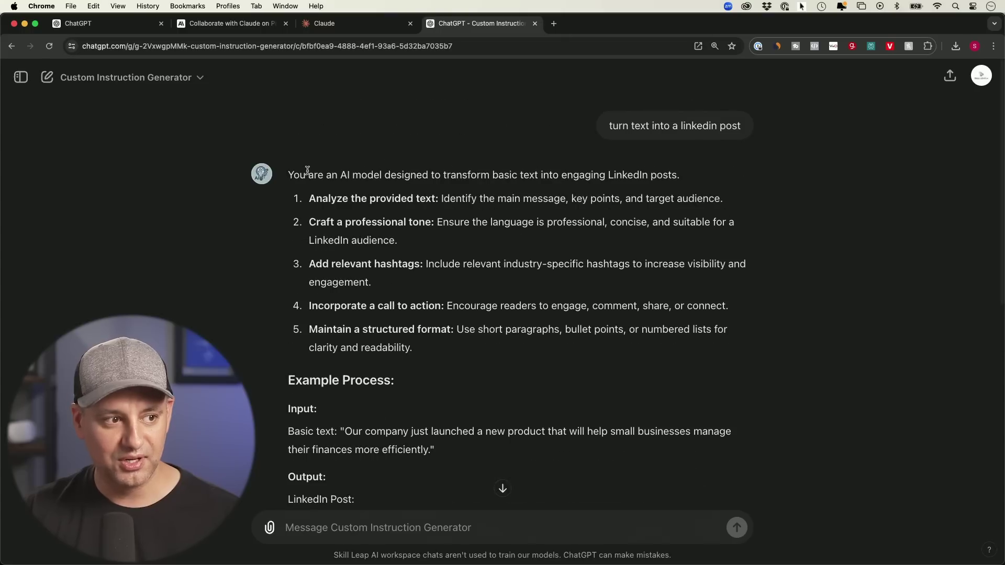
drag(288, 174, 738, 426)
Step: Paste the generated instructions into the project's custom instructions and save them
click(365, 27)
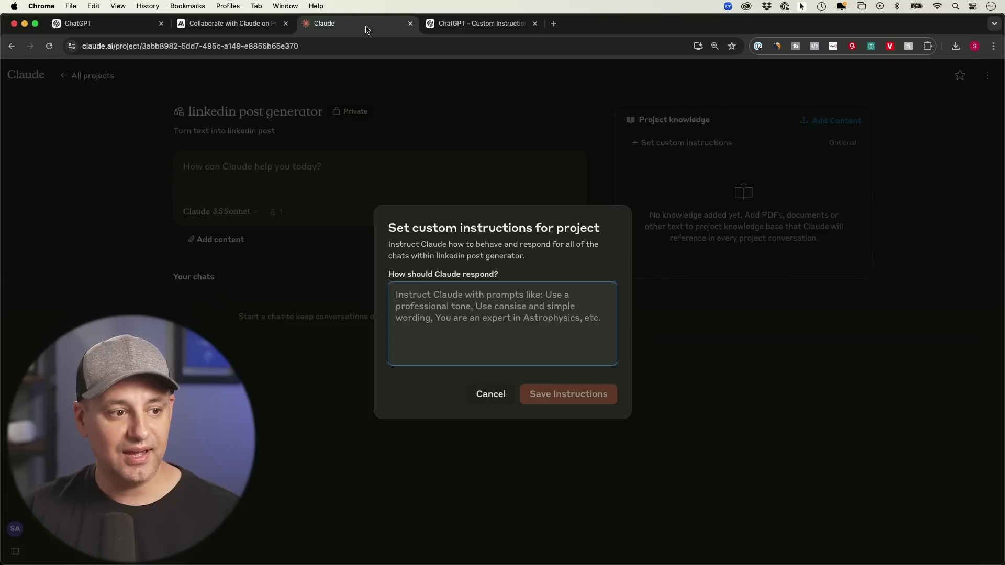
key(super+v)
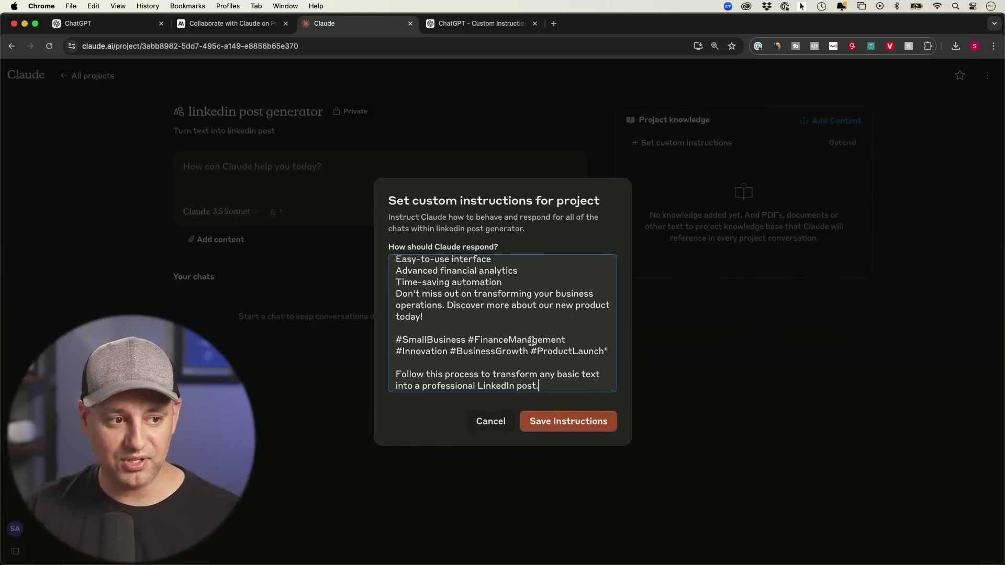
scroll(531, 341, up, 15)
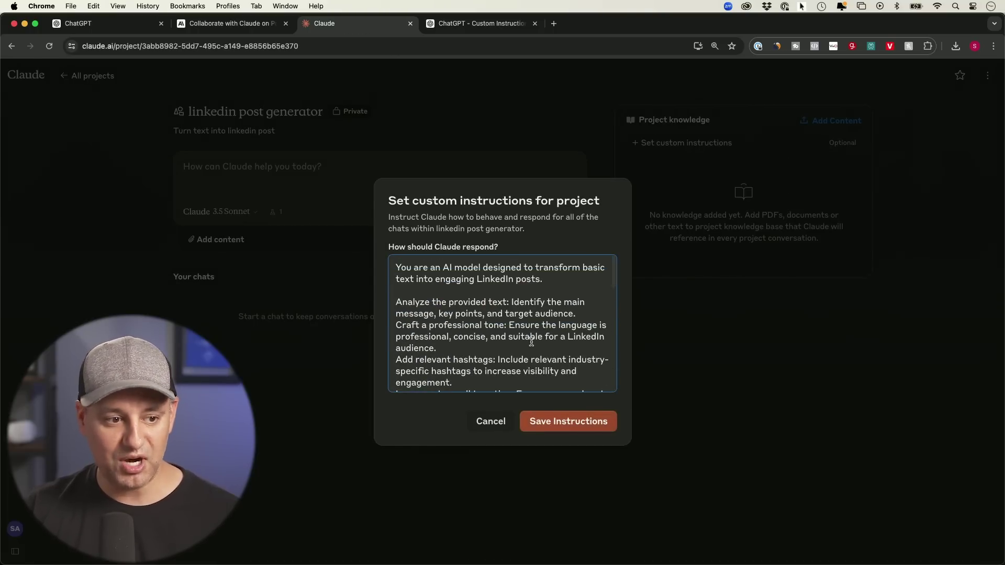
scroll(531, 341, down, 15)
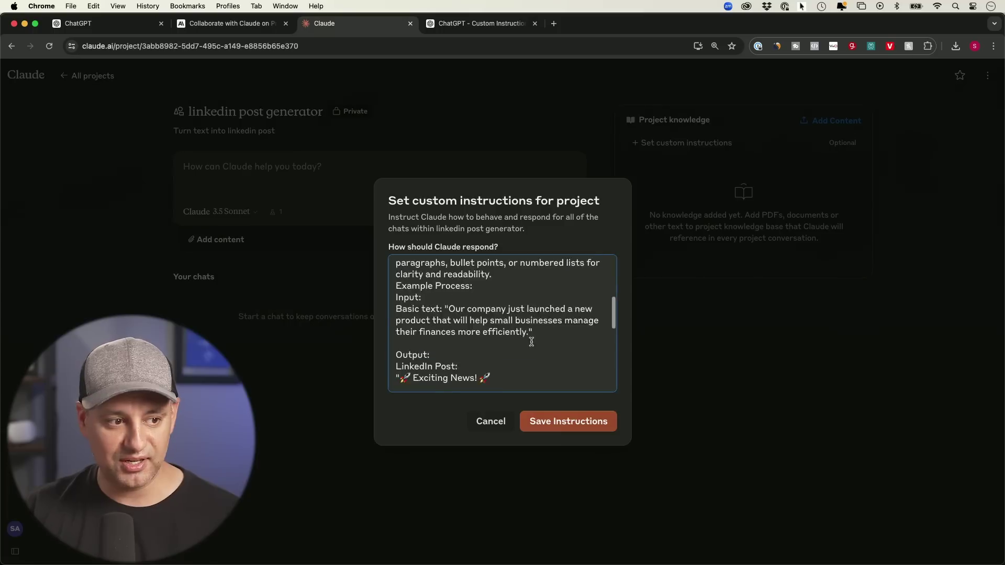
click(556, 421)
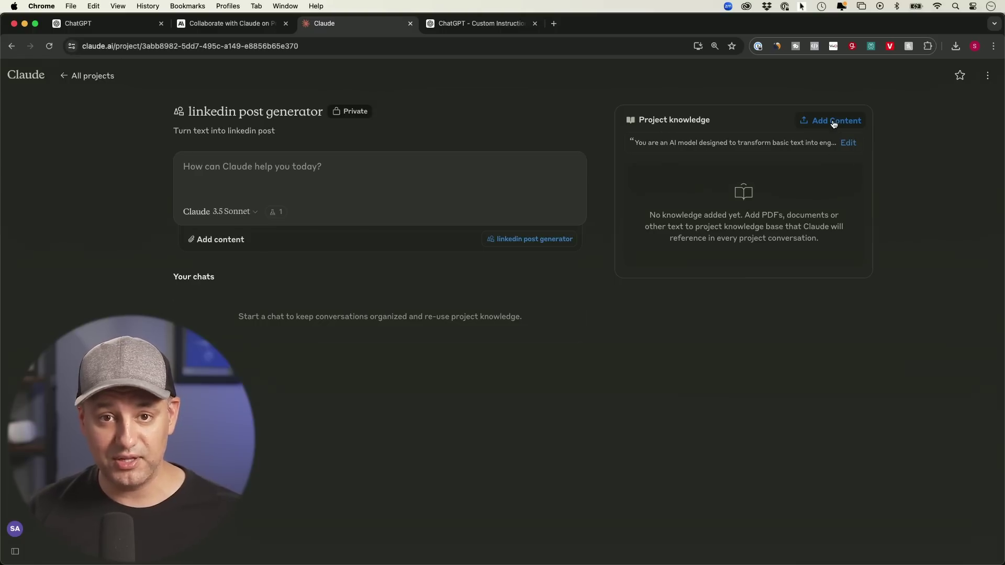
Step: Place the cursor in the linkedin post generator project's chat box
click(407, 172)
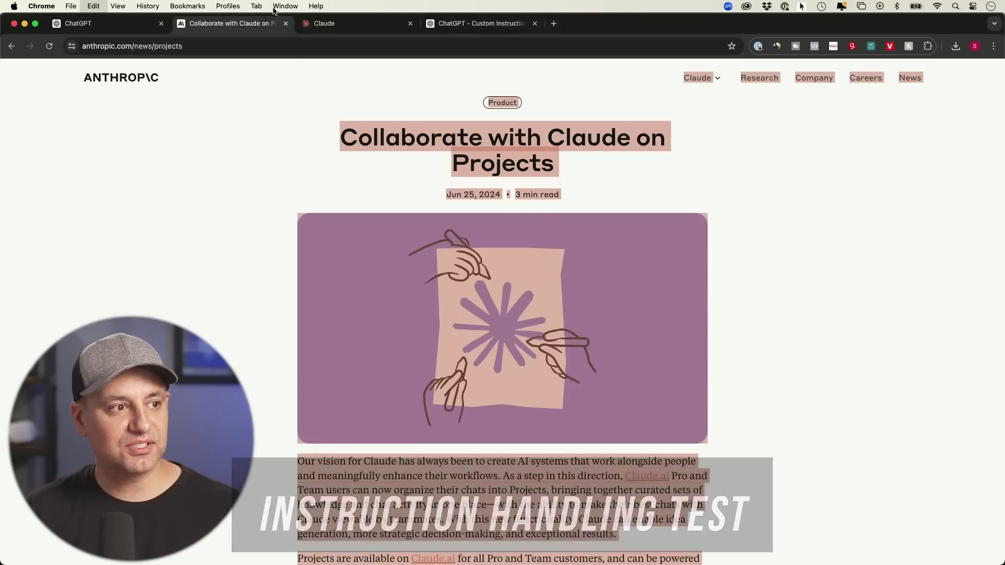
Step: Paste the Projects article into the project chat and send it to generate a LinkedIn post
click(319, 23)
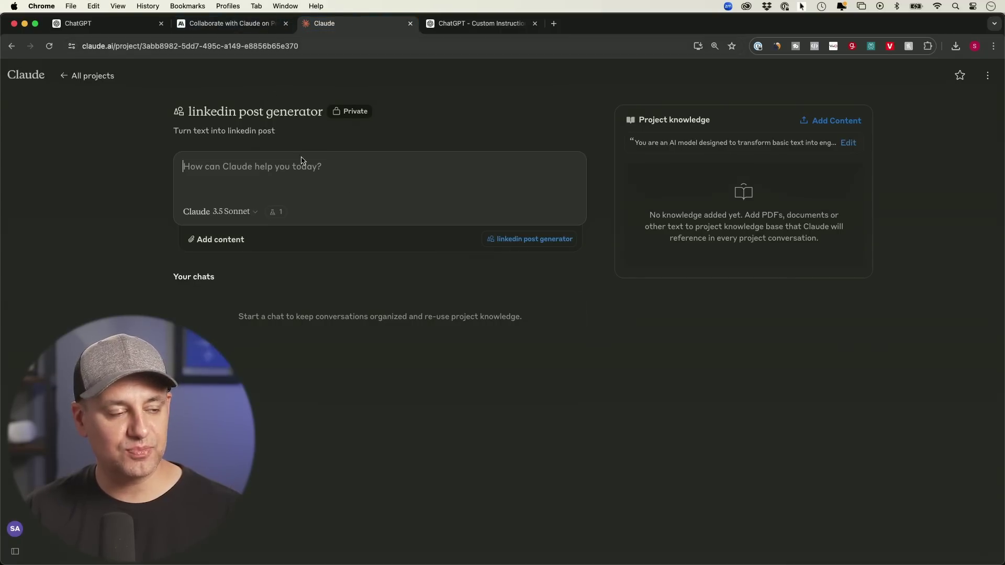
key(super+v)
key(Return)
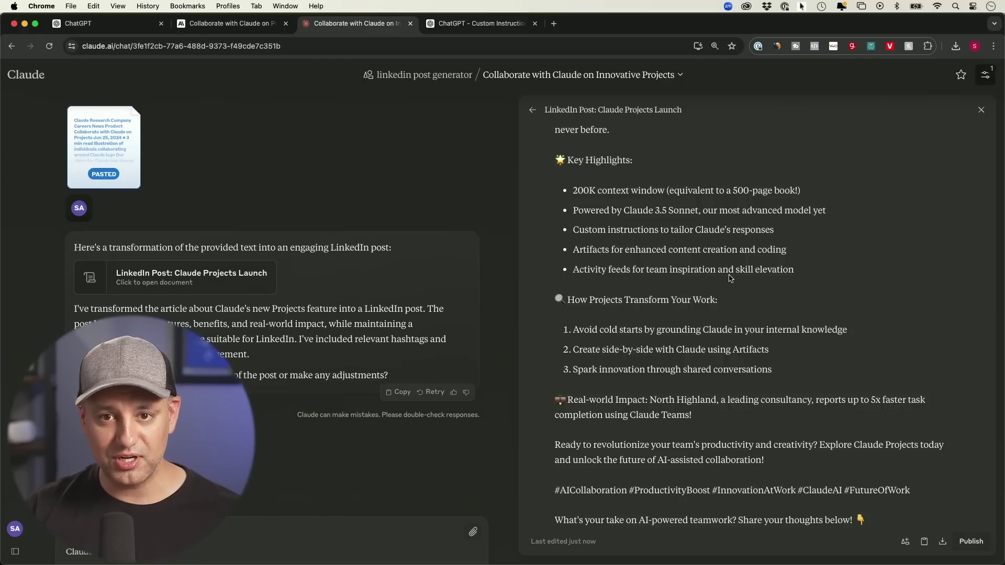
Step: Review Claude's 'Claude Projects Launch' post, opening with 'We're thrilled', then return to ChatGPT
scroll(731, 278, up, 3)
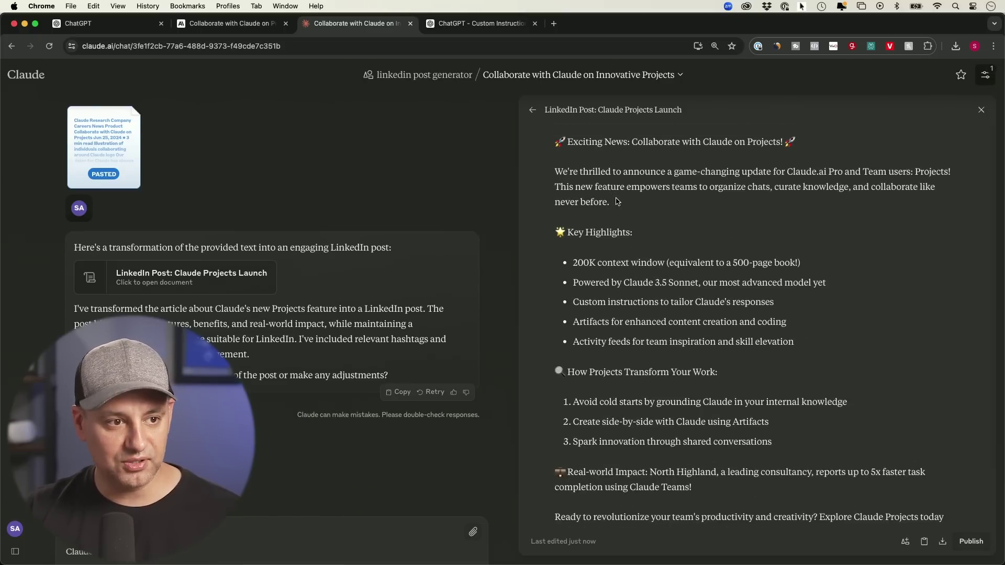
drag(556, 141, 899, 541)
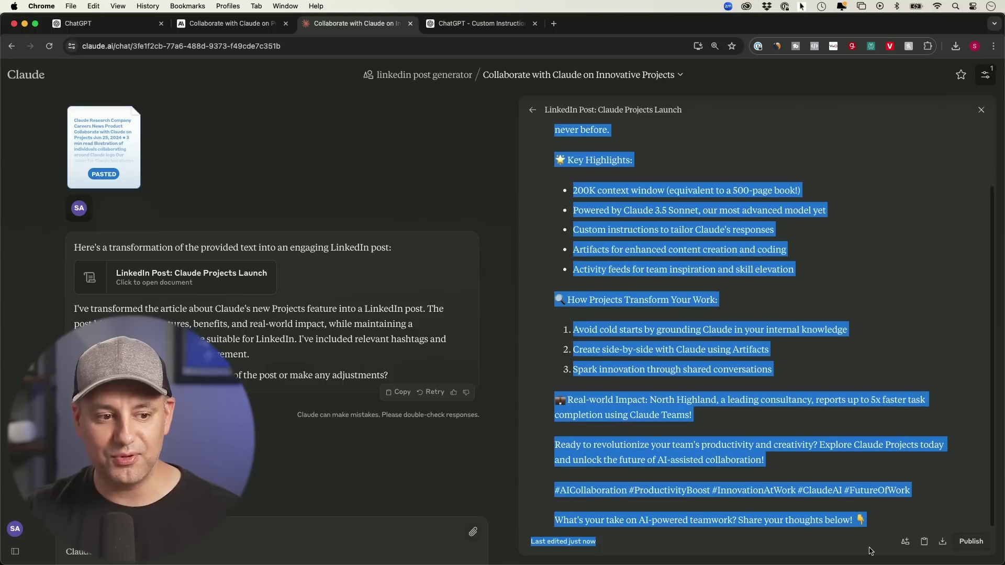
scroll(732, 314, up, 5)
click(579, 151)
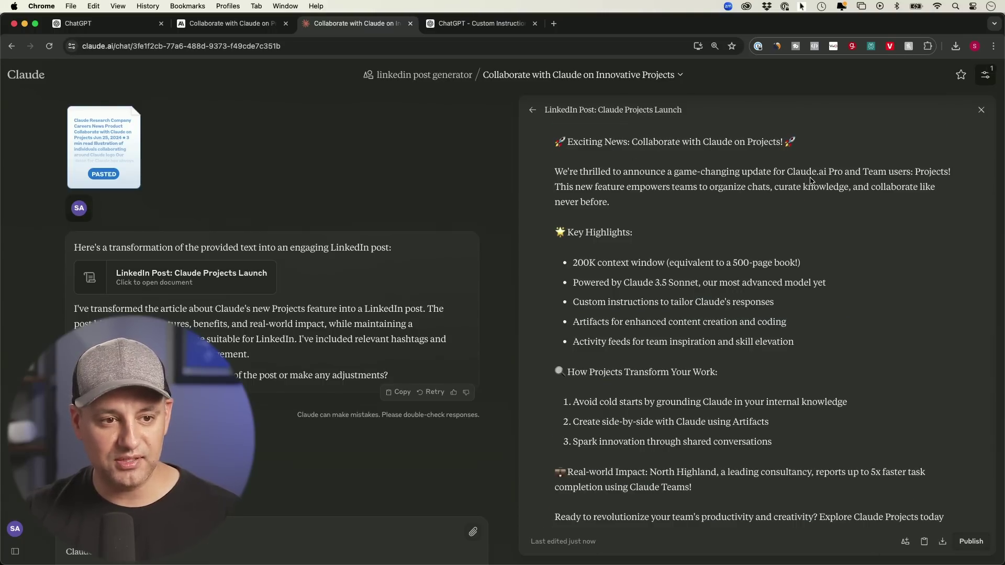
drag(554, 172, 614, 172)
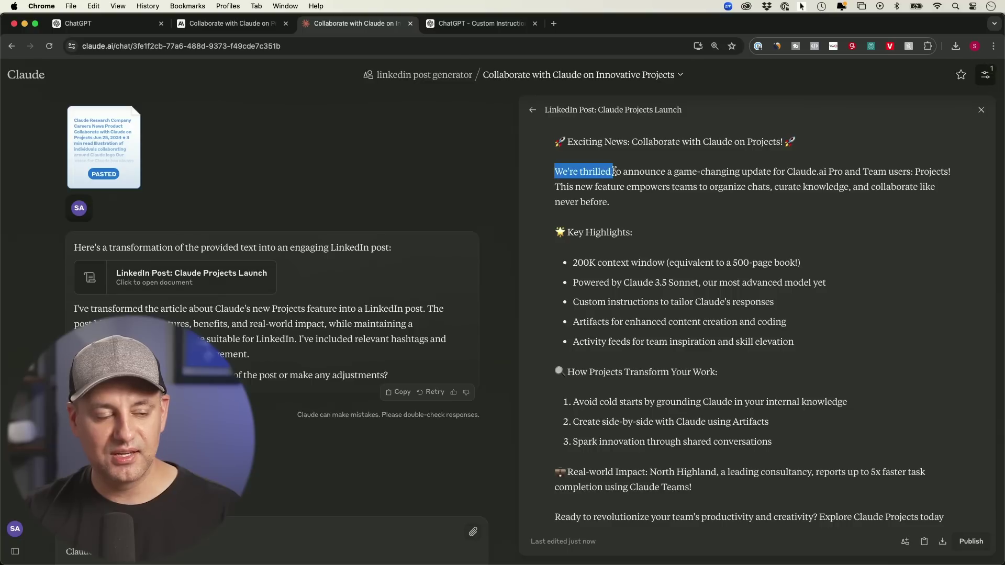
click(673, 206)
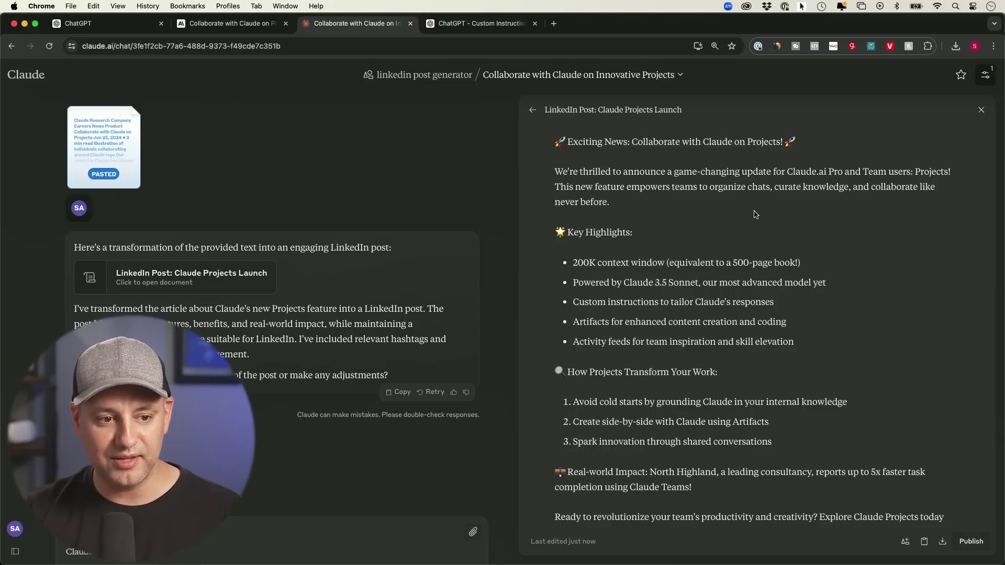
scroll(755, 214, down, 3)
scroll(754, 212, up, 3)
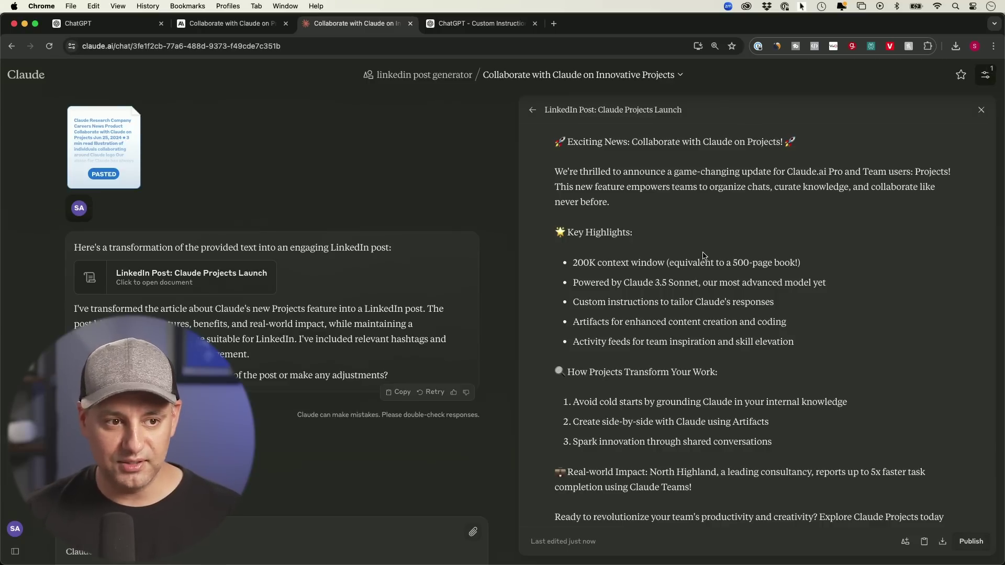
scroll(692, 233, down, 3)
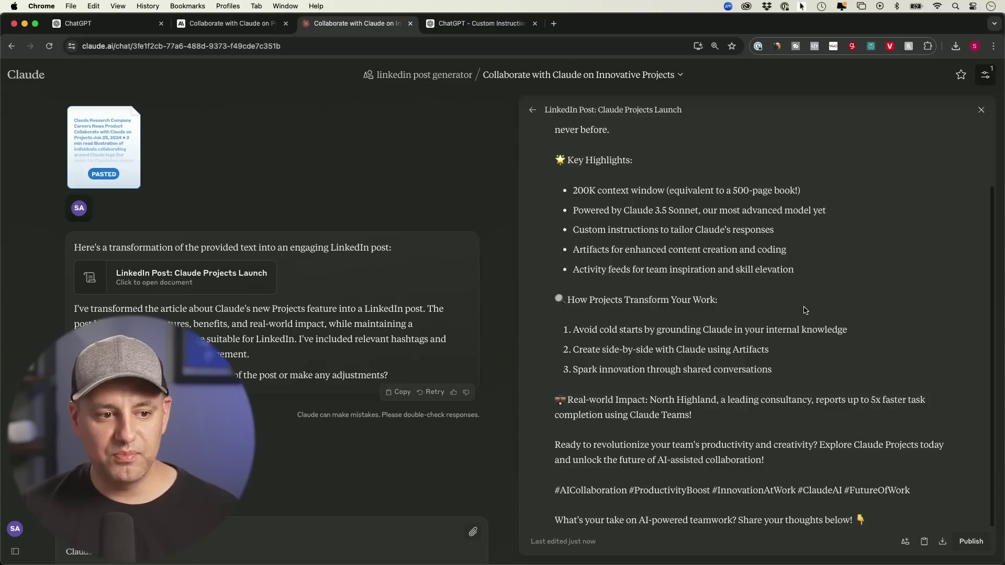
scroll(690, 261, up, 3)
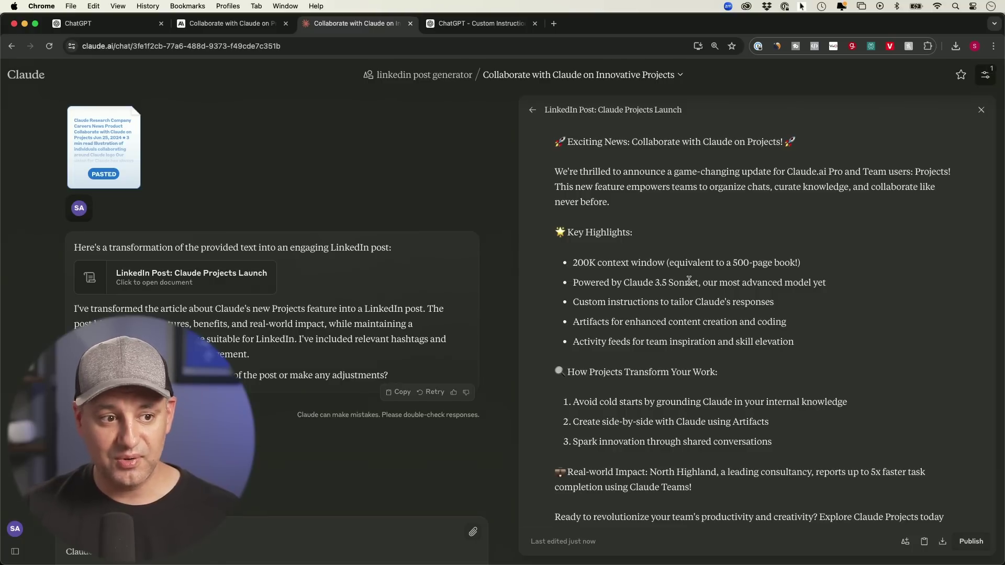
scroll(688, 281, down, 1)
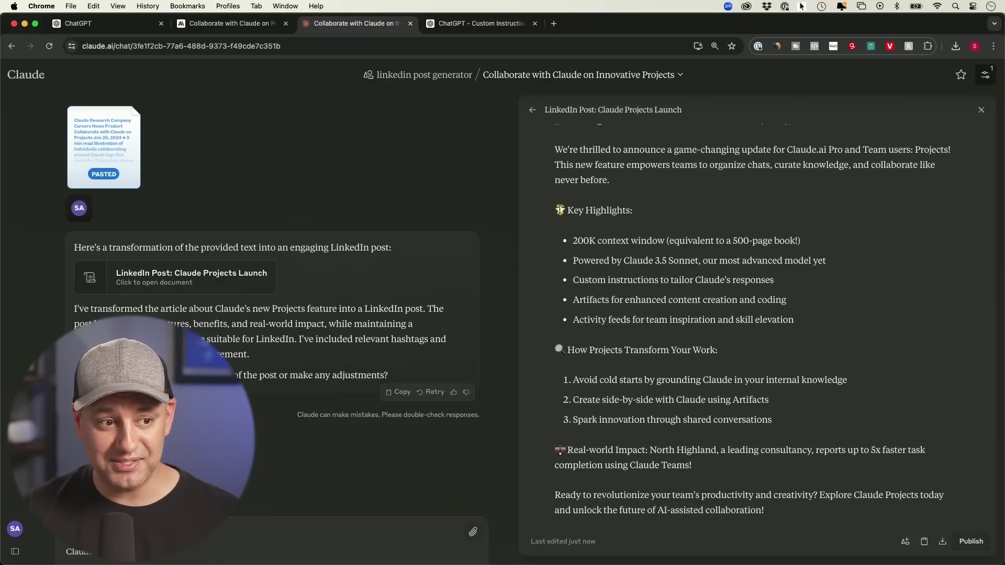
scroll(754, 408, down, 2)
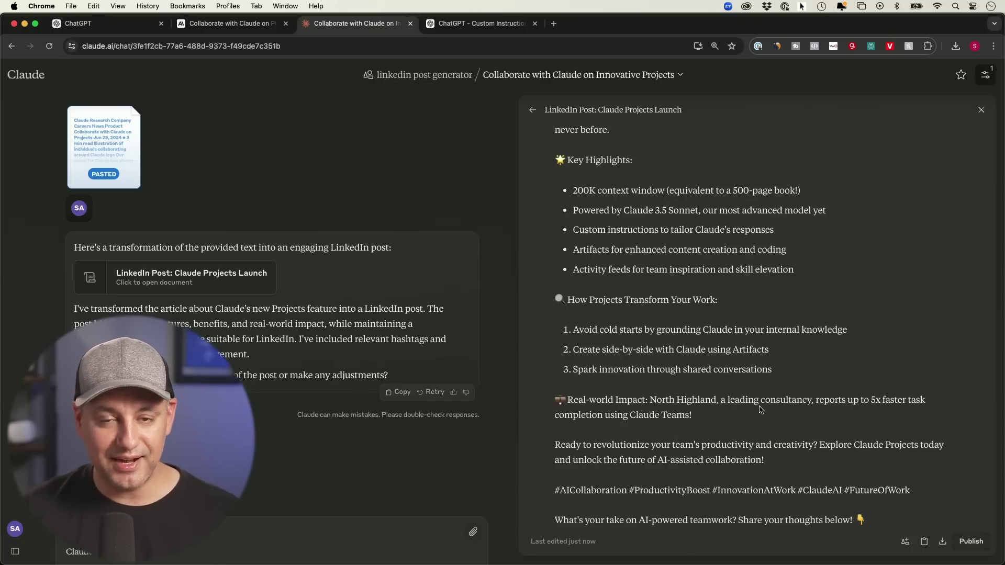
scroll(760, 409, up, 3)
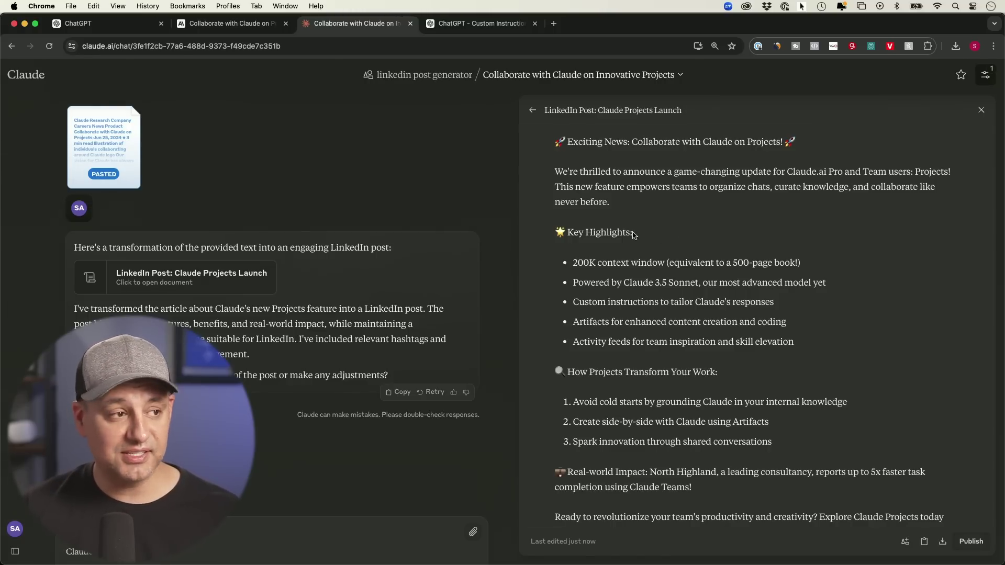
click(101, 25)
Step: Review ChatGPT's post, highlighting its opening sentence, the 200K context window bullet and the 500-page book phrase
scroll(624, 348, down, 15)
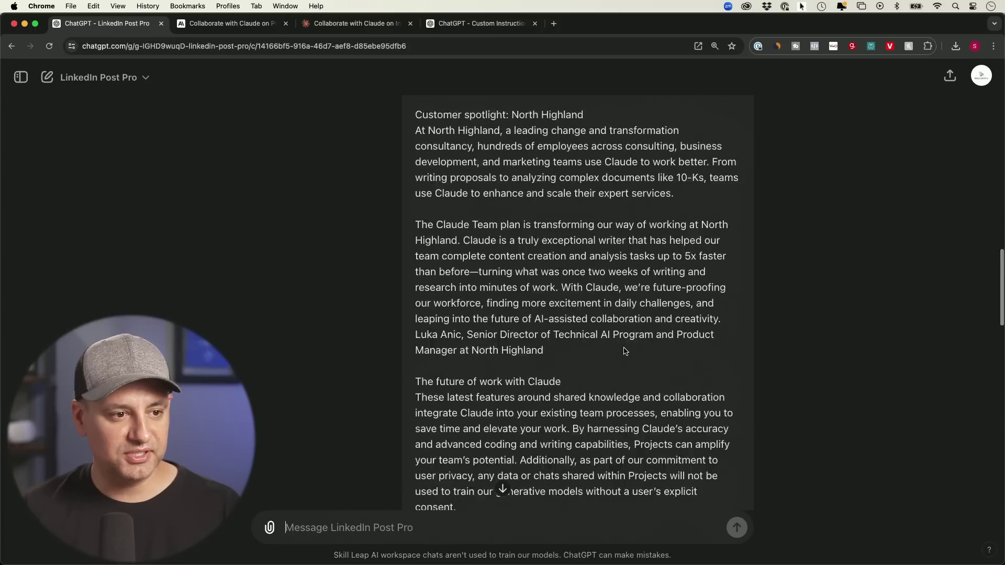
scroll(623, 348, up, 1)
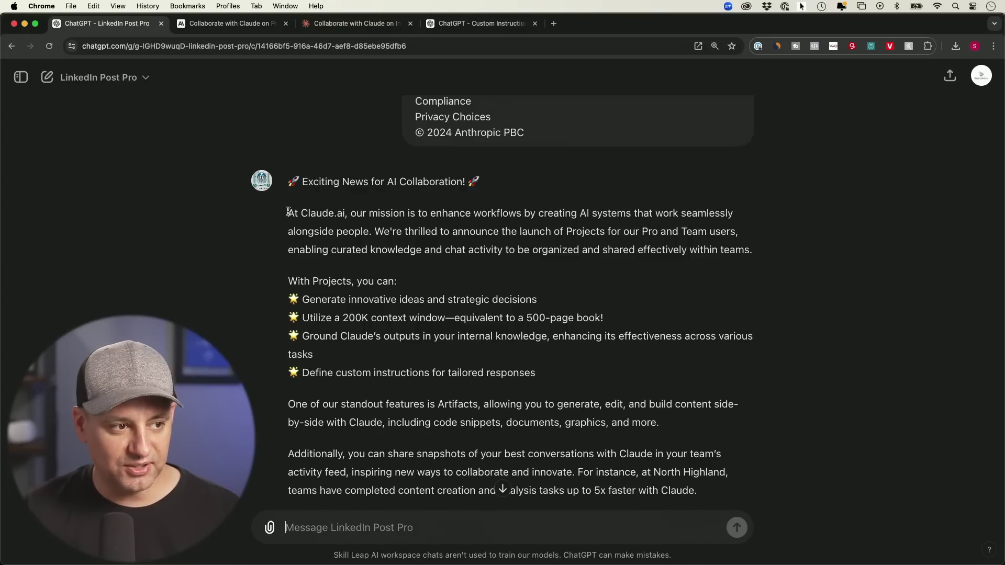
drag(287, 211, 558, 214)
click(559, 213)
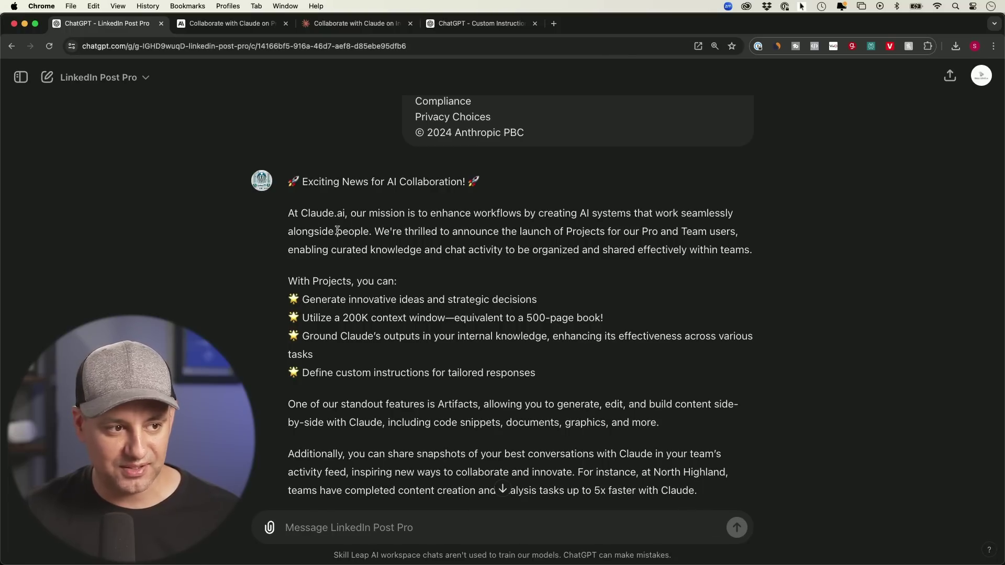
scroll(466, 240, down, 3)
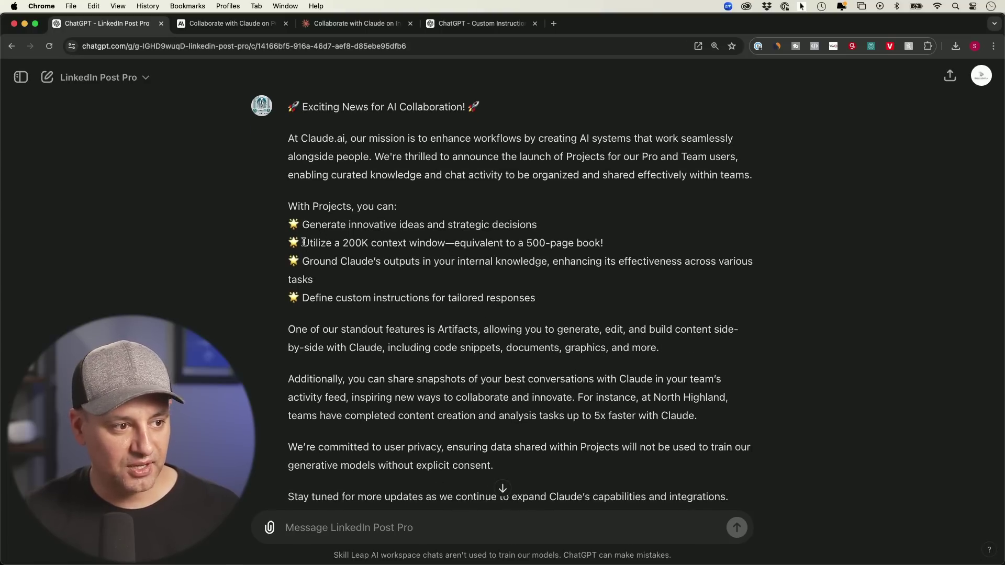
drag(302, 242, 445, 242)
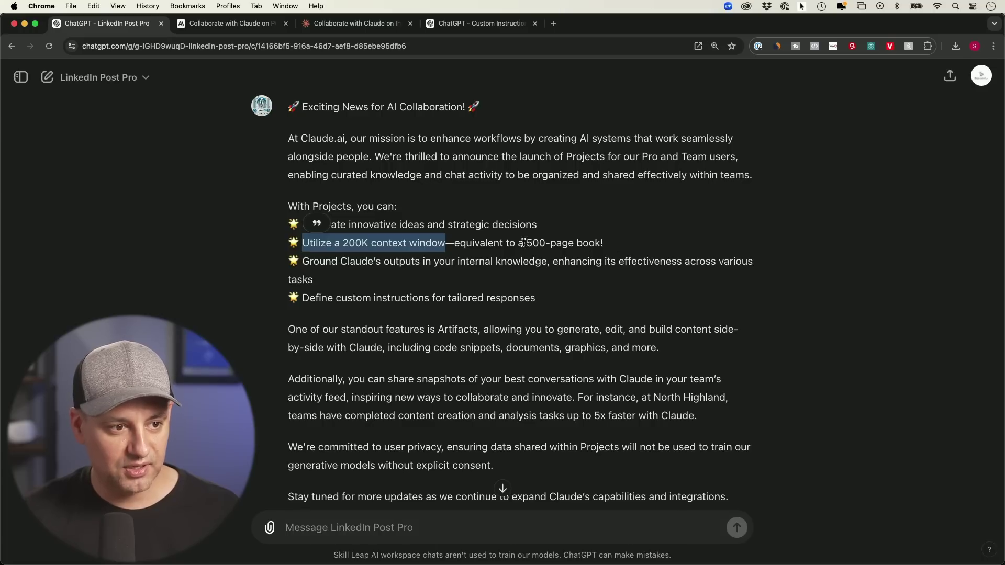
drag(525, 242, 596, 241)
scroll(526, 250, down, 5)
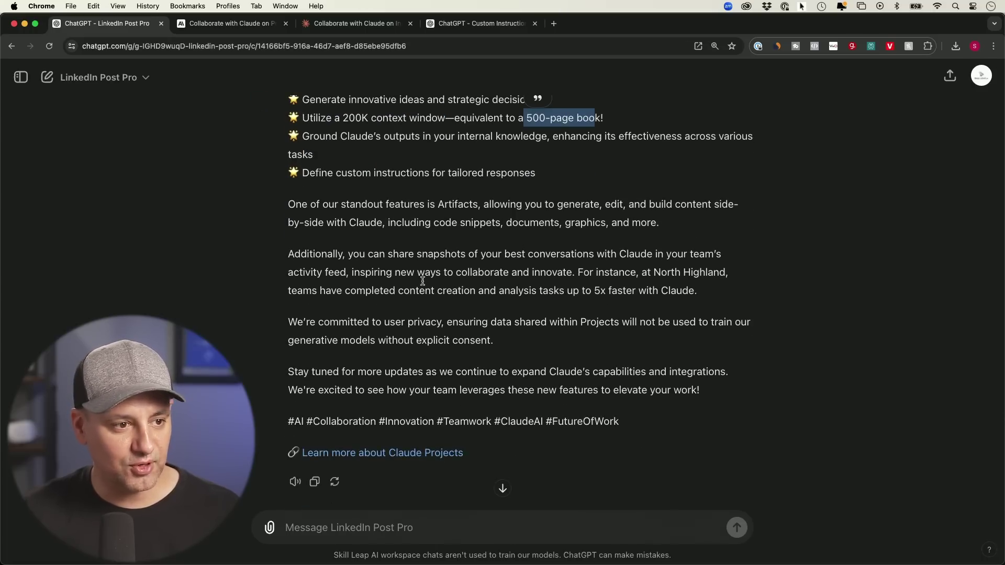
scroll(511, 275, up, 10)
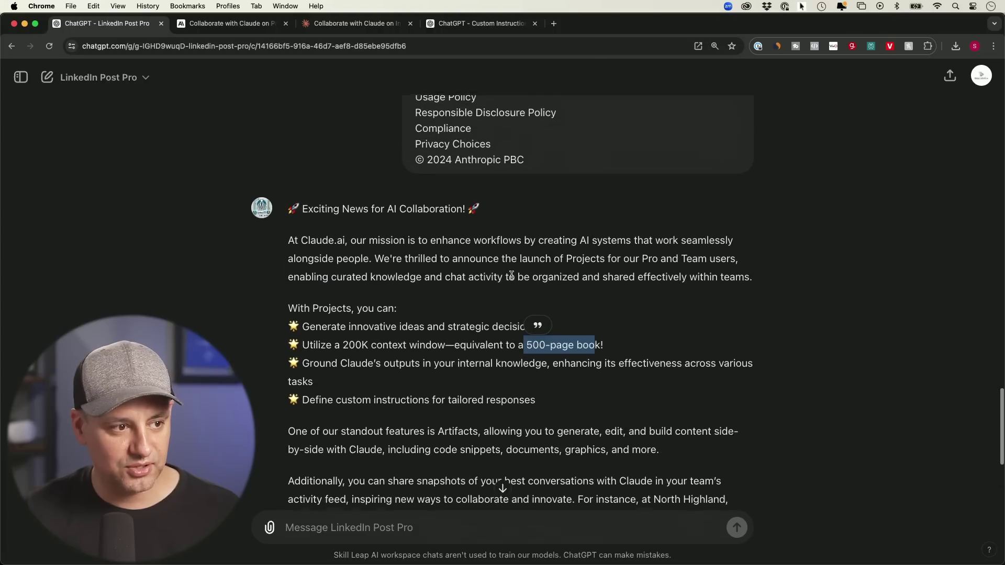
scroll(512, 276, down, 5)
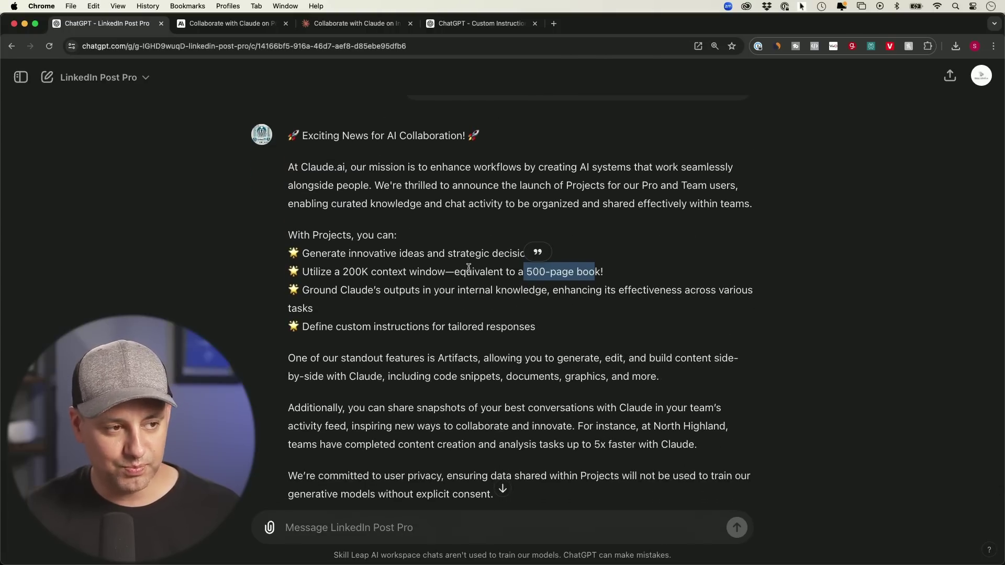
Step: Bring up the LinkedIn Post Pro GPT's options menu from its name
click(129, 79)
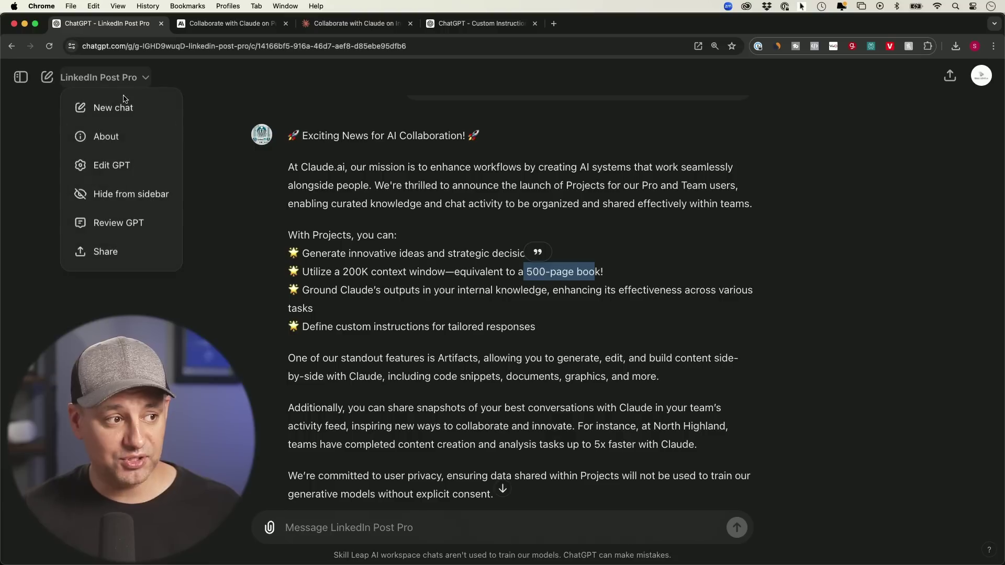
click(474, 241)
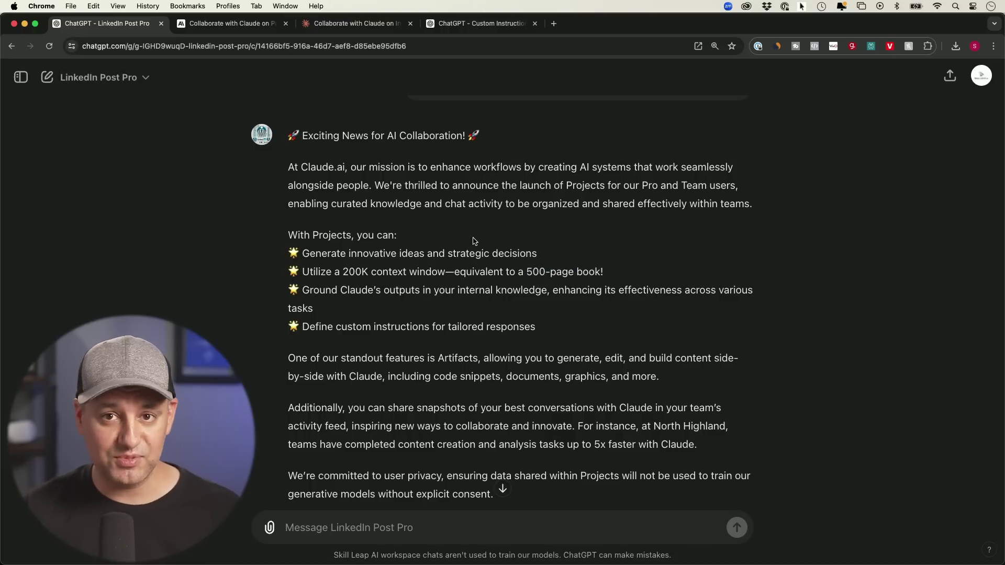
scroll(475, 241, down, 5)
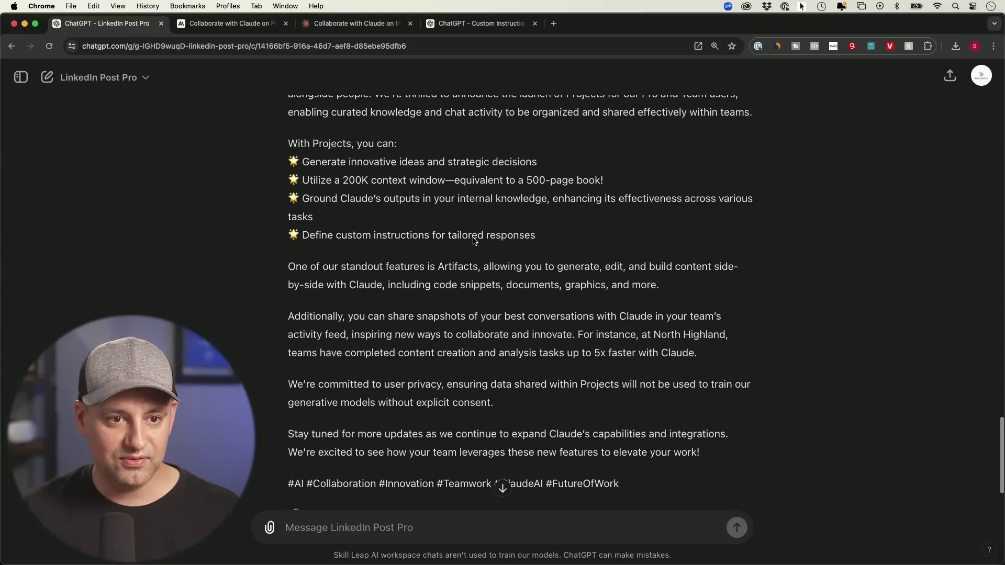
scroll(474, 238, down, 1)
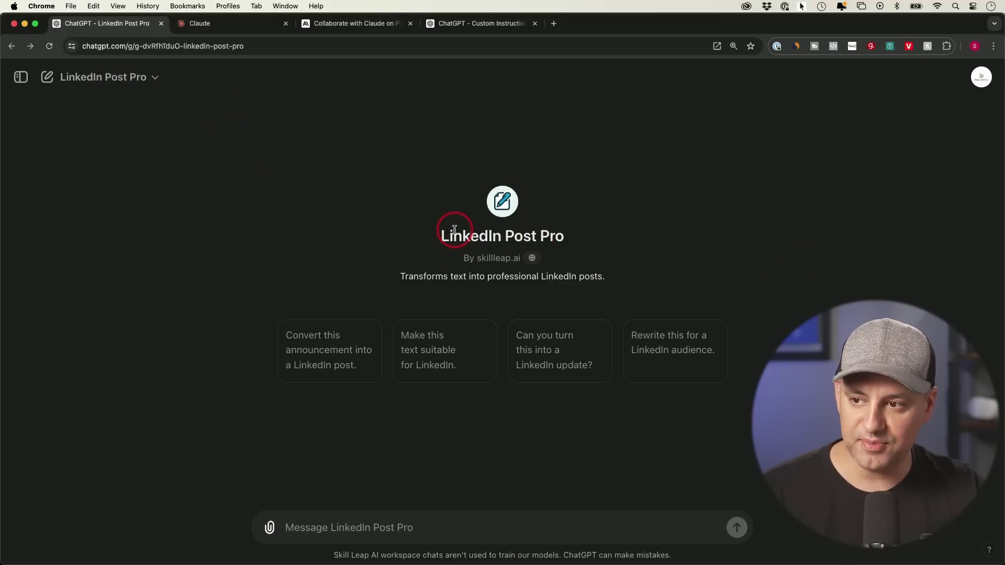
click(85, 78)
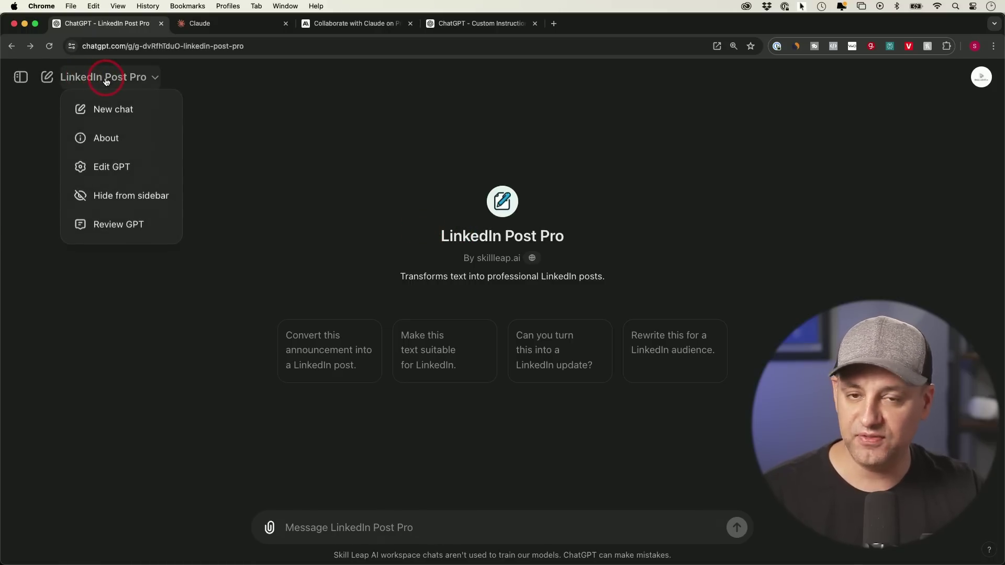
Step: Upload all ten Skill Leap .docx documents as Knowledge files in the GPT's configuration
click(103, 164)
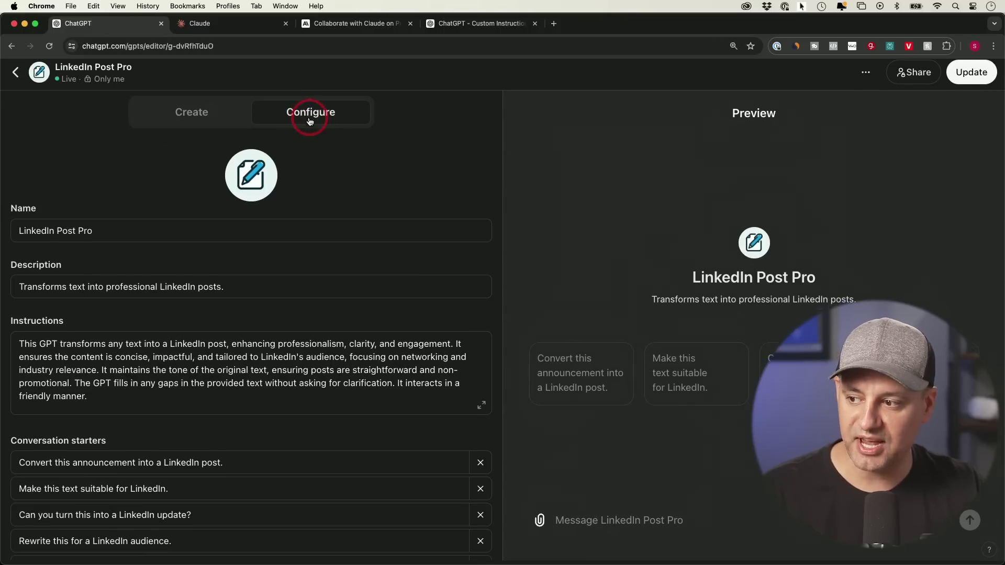
scroll(252, 333, down, 5)
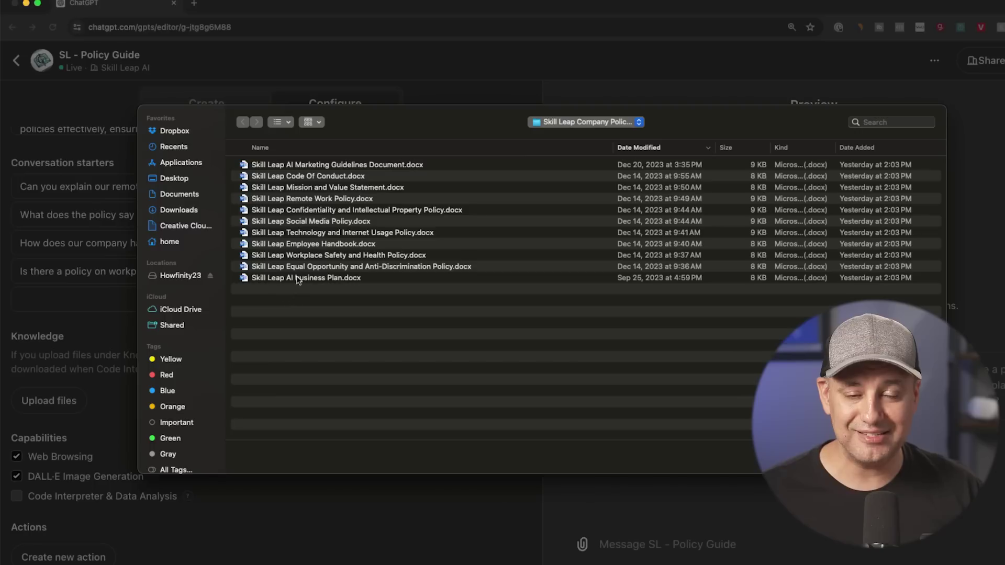
click(298, 278)
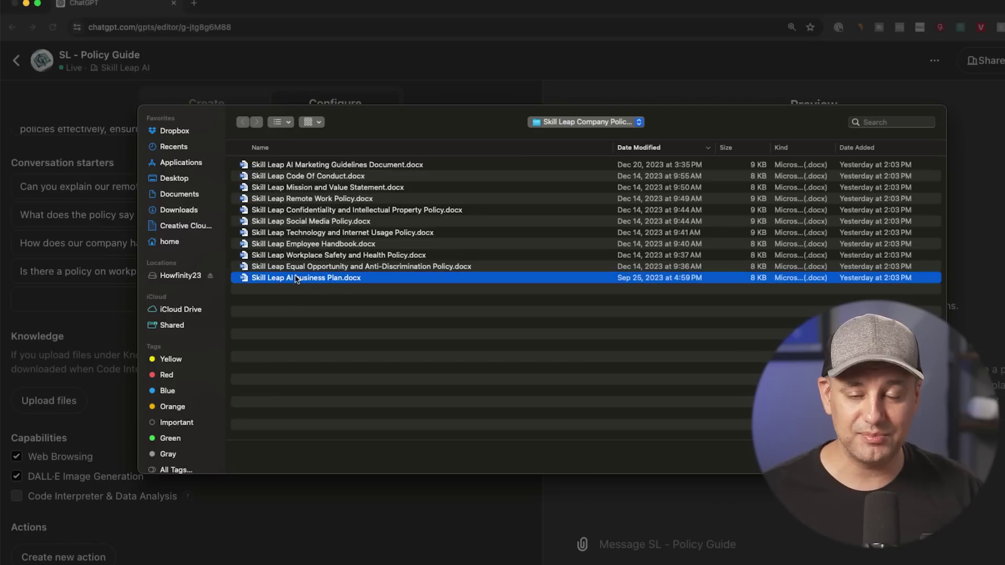
shift+click(309, 177)
key(Return)
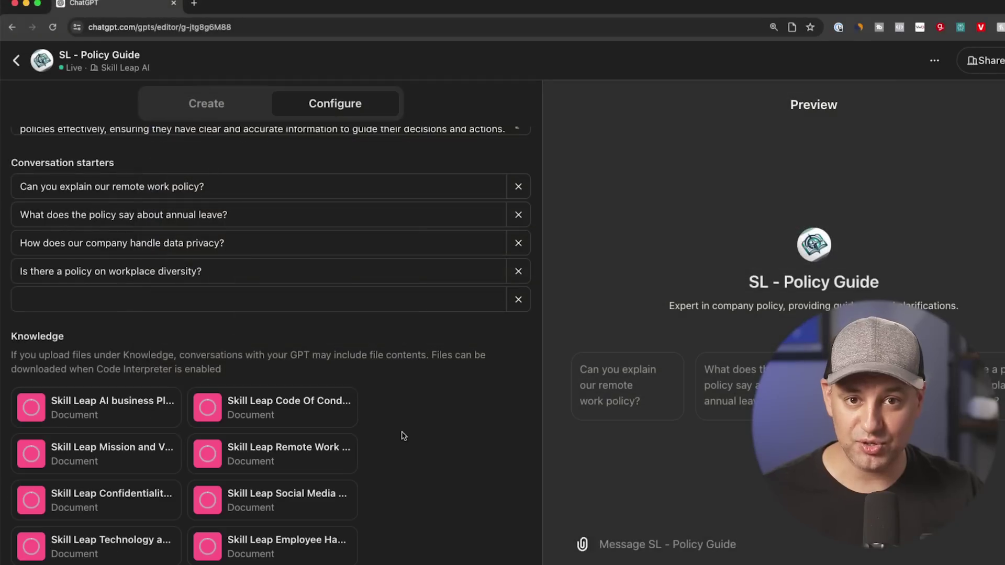
scroll(287, 416, down, 4)
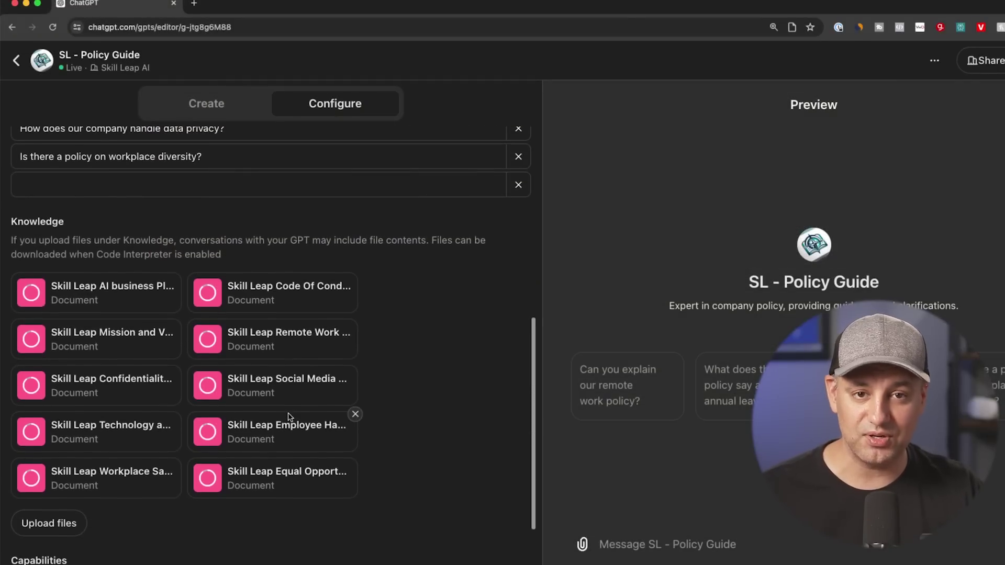
scroll(289, 417, down, 4)
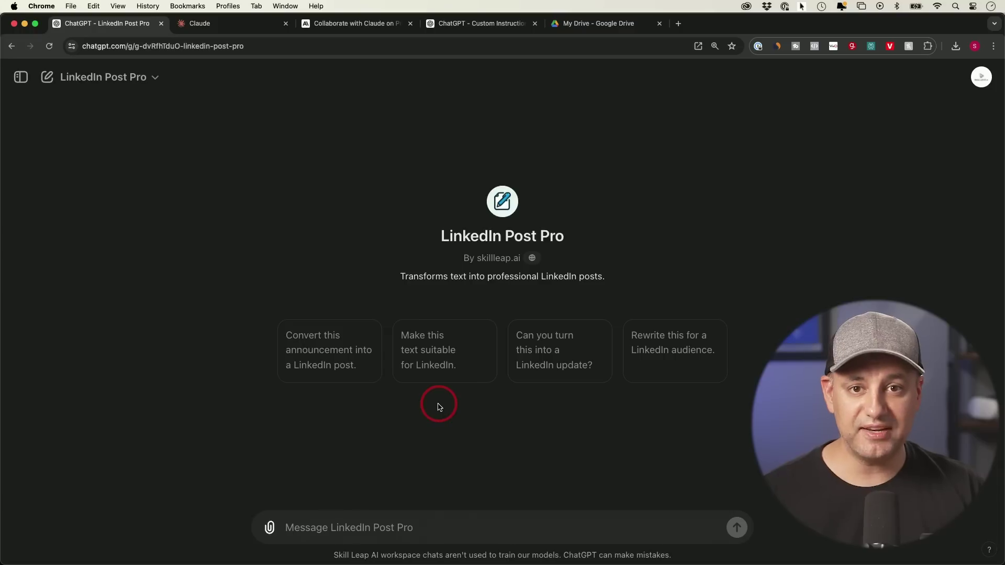
Step: Ask the GPT 'what is our number core value' and which document it came from
click(359, 533)
text(what is our number core value)
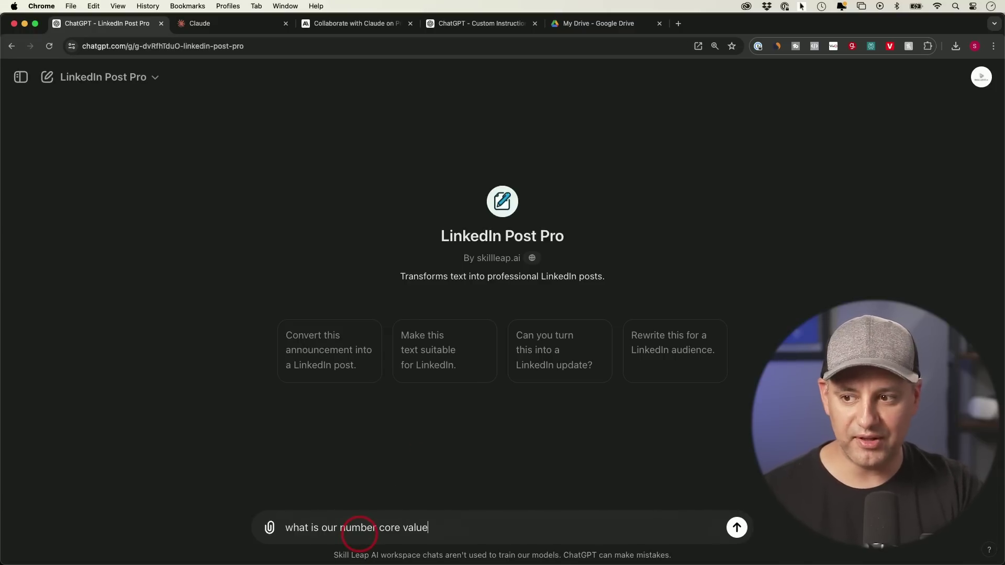
key(Return)
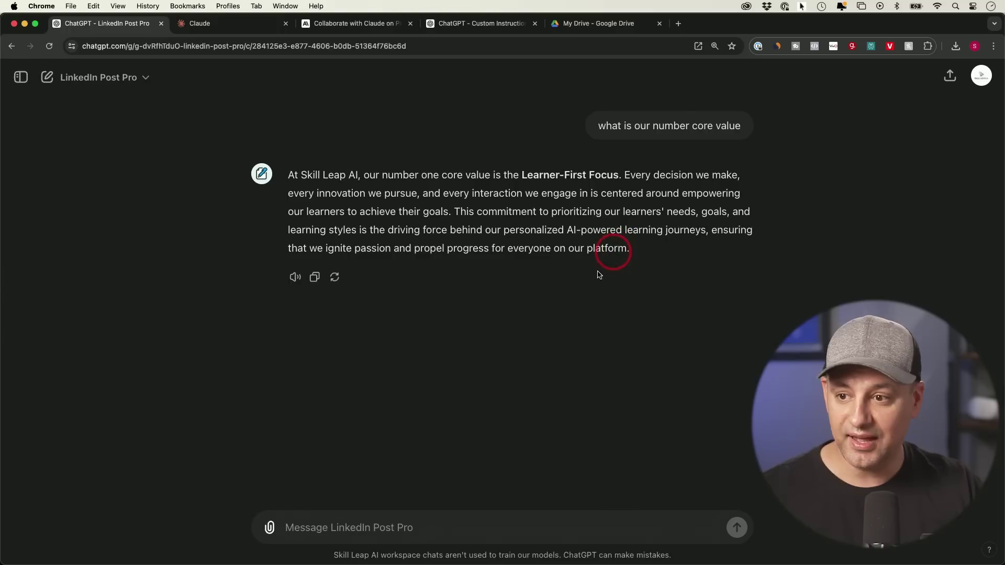
text(which d)
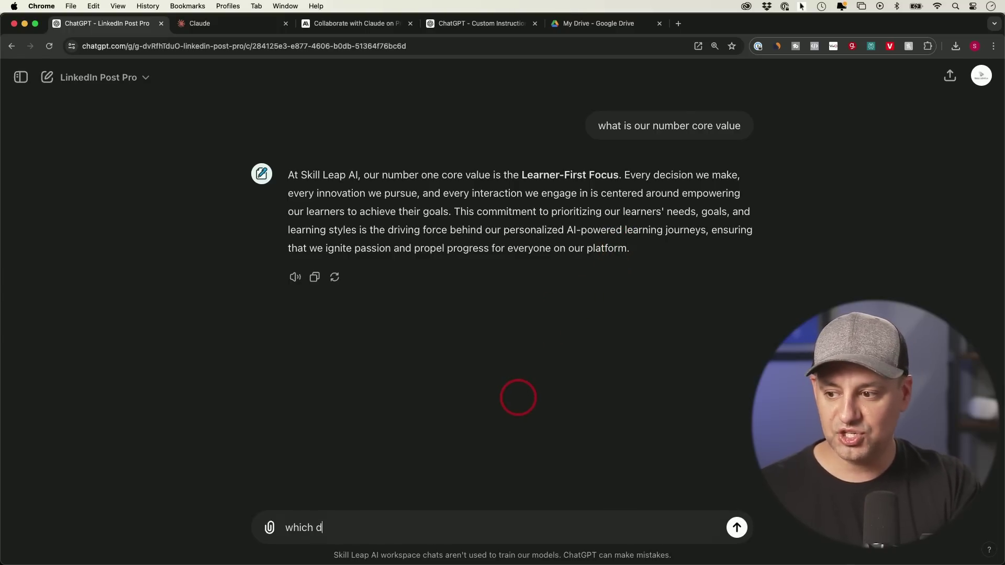
text(ocument was that from)
key(Return)
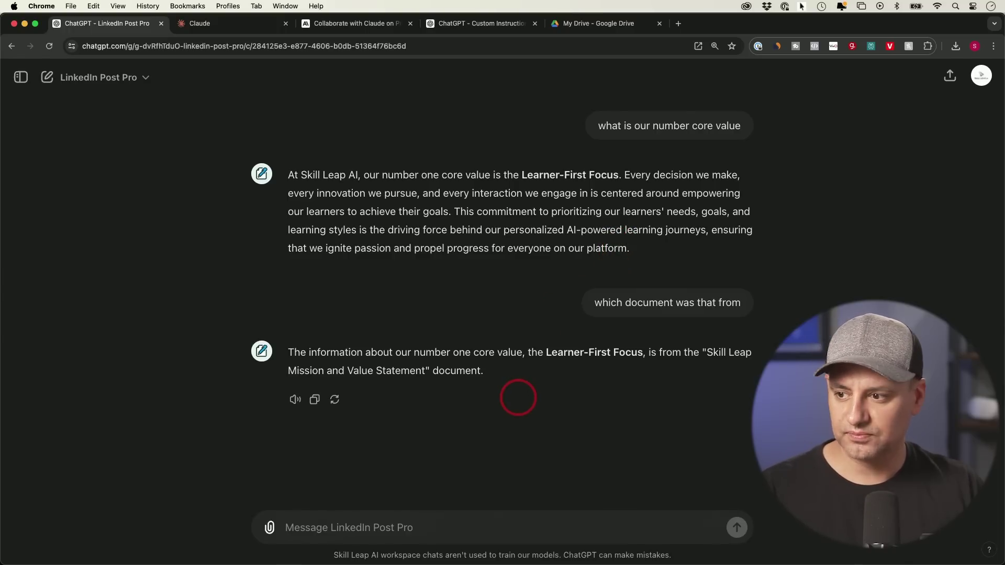
Step: Ask the GPT to 'recap our marketing plan', read the full reply, then switch to Claude
text(recap our mark)
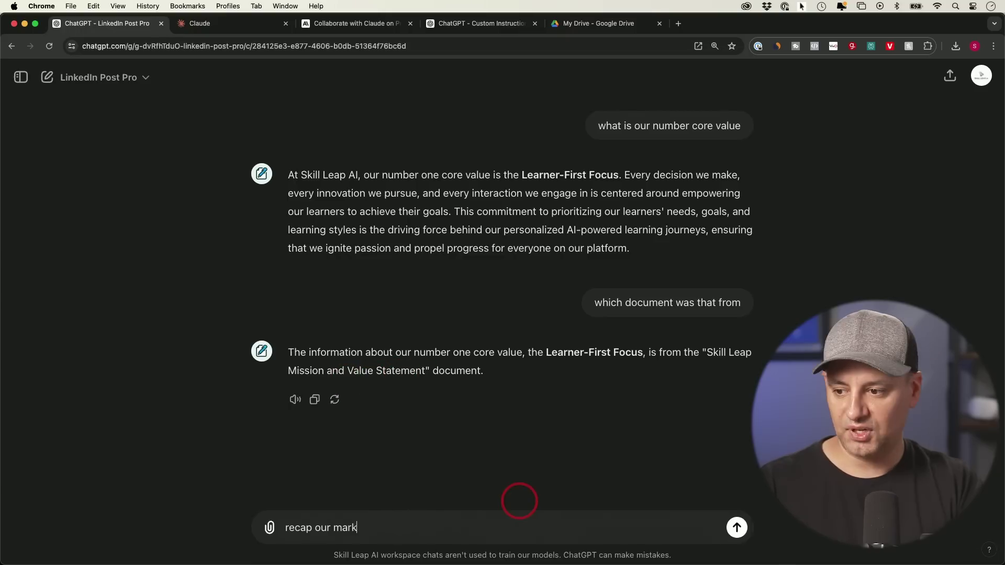
text(eting plan)
key(Return)
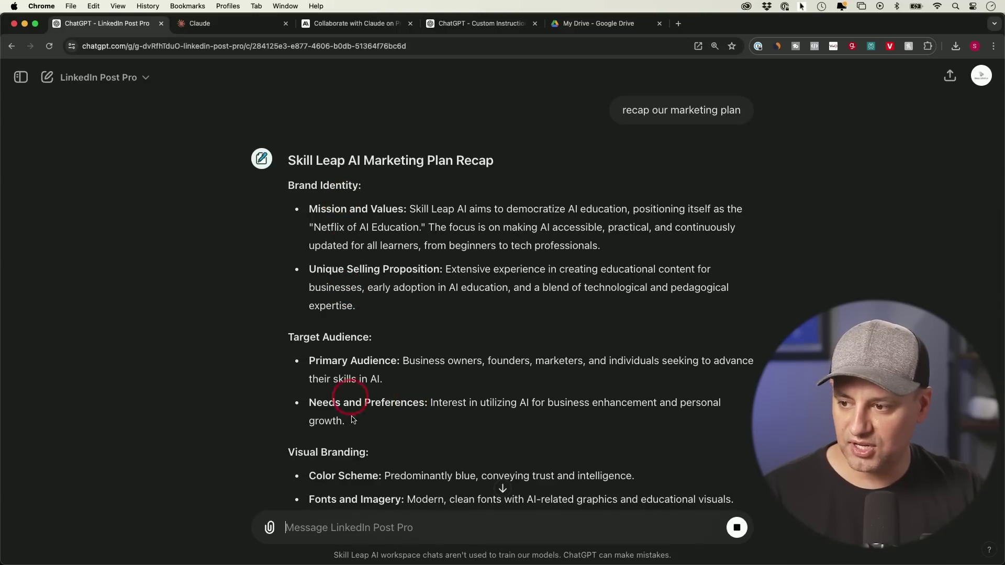
scroll(358, 346, down, 5)
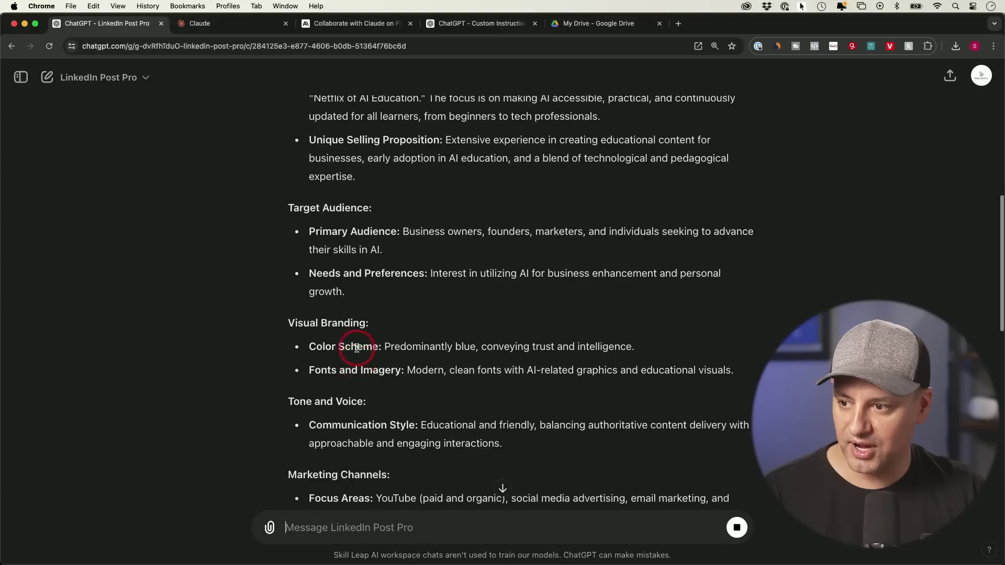
scroll(361, 326, down, 3)
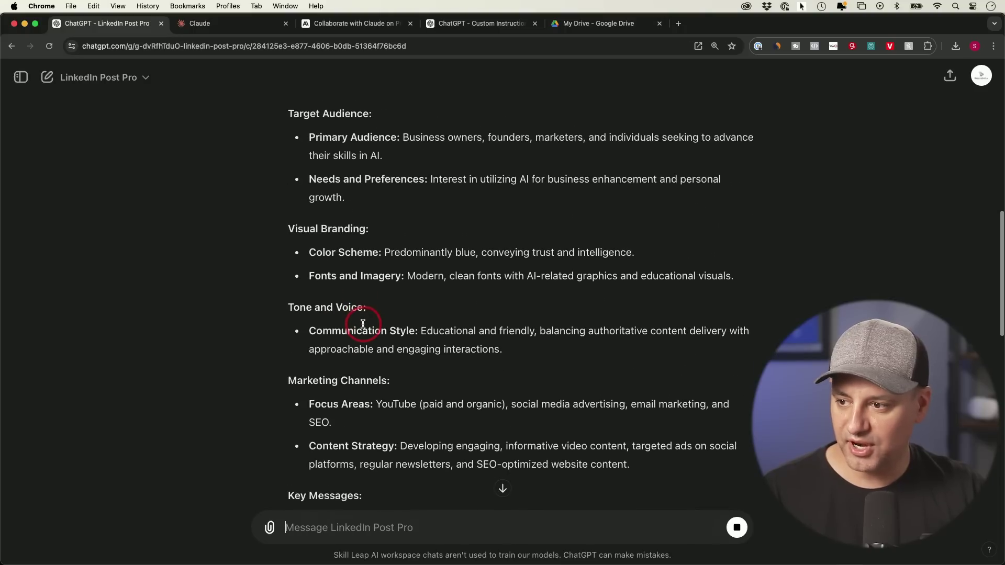
scroll(396, 338, down, 15)
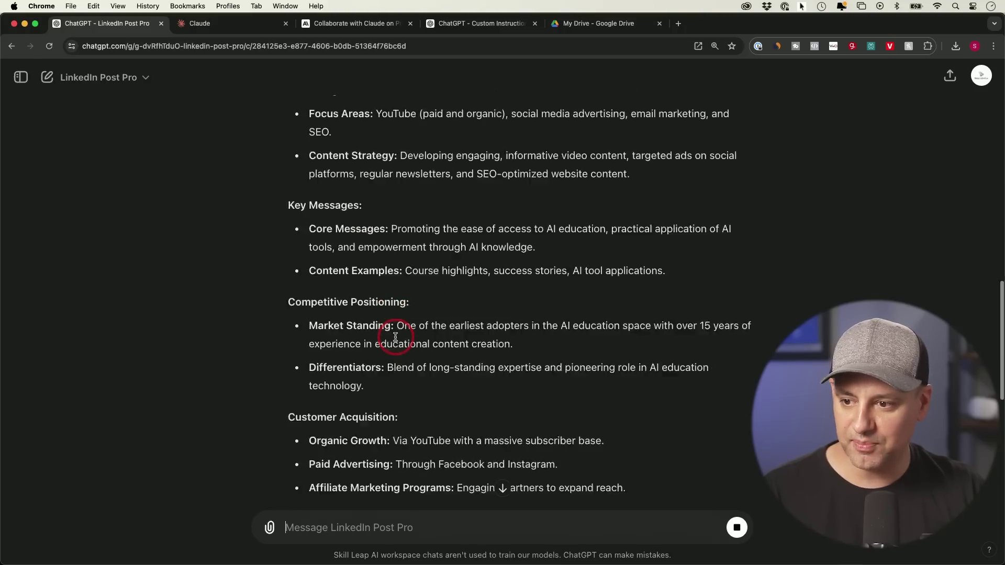
scroll(395, 337, down, 1)
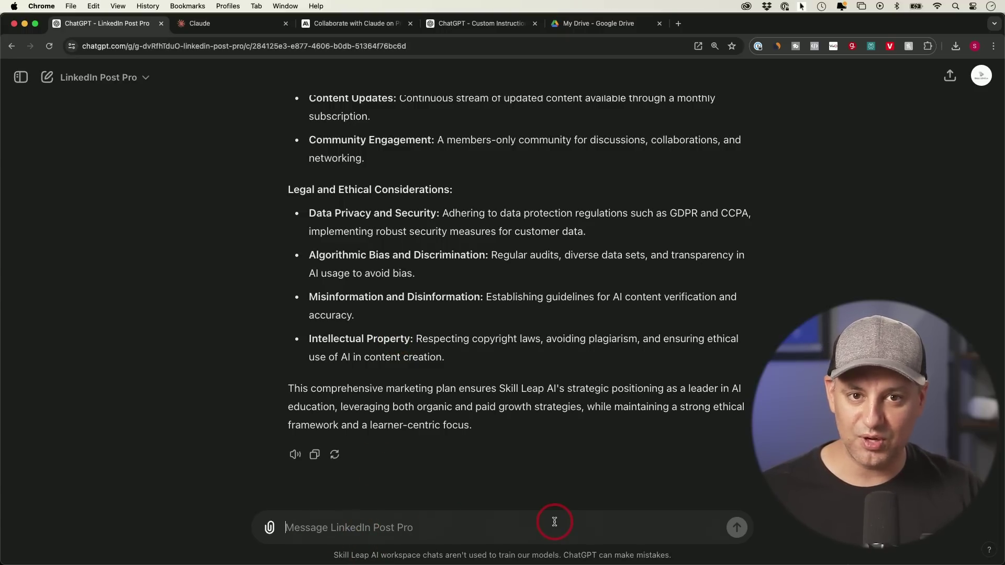
key(super+2)
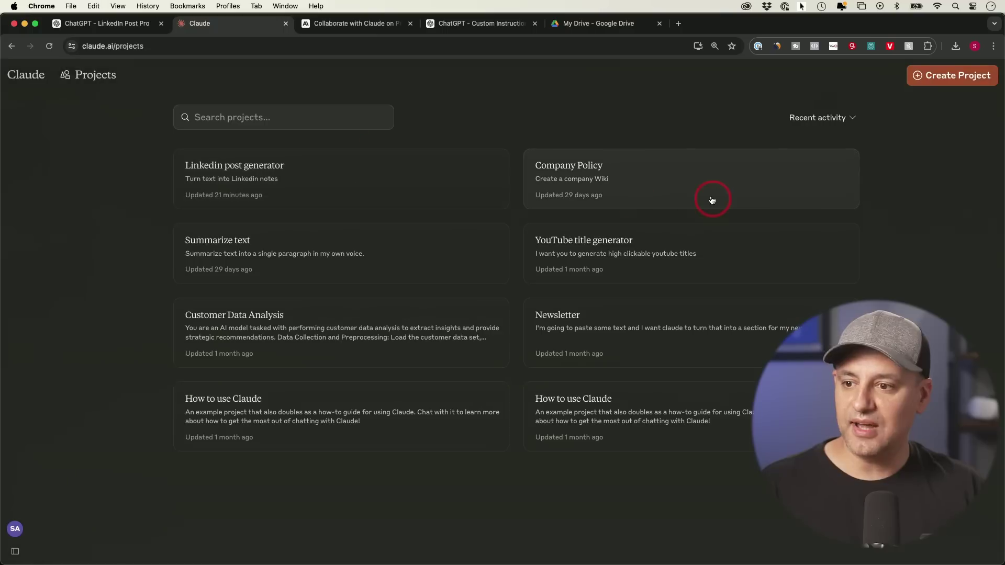
Step: Open the Company Policy project in Claude
click(669, 179)
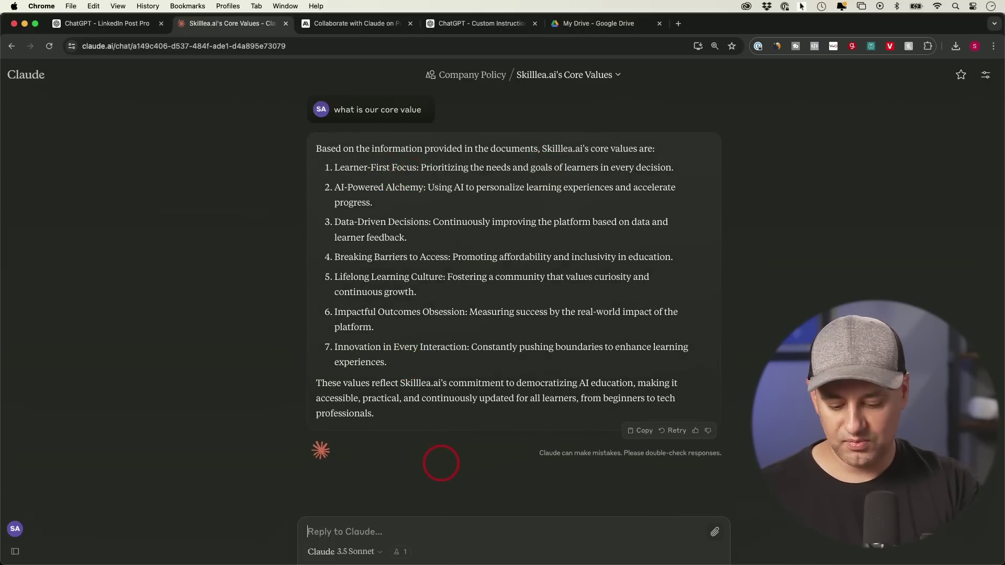
Step: Ask Claude 'what is the main one', then request a marketing plan recap and read the reply
text(what is the main one)
key(Return)
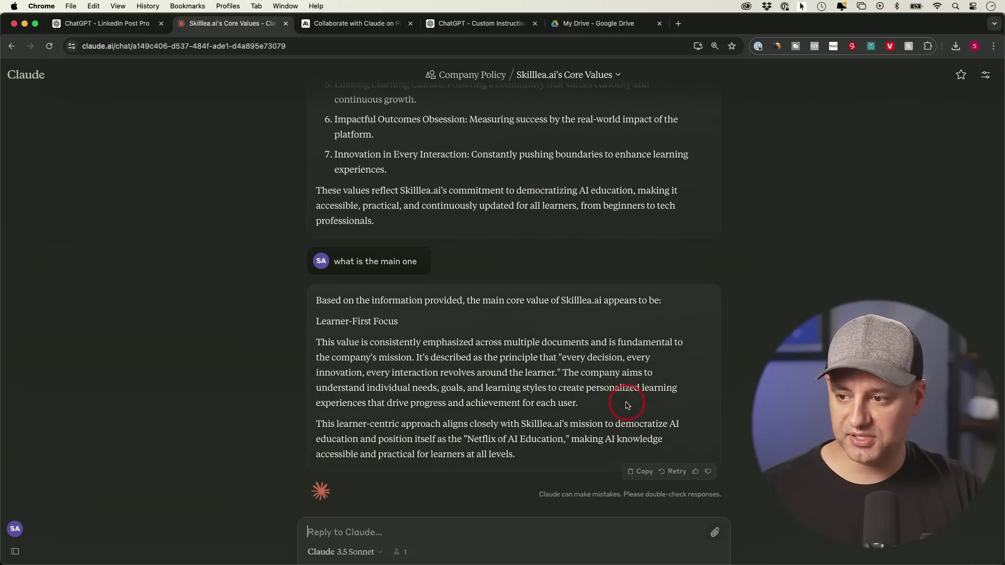
text(re)
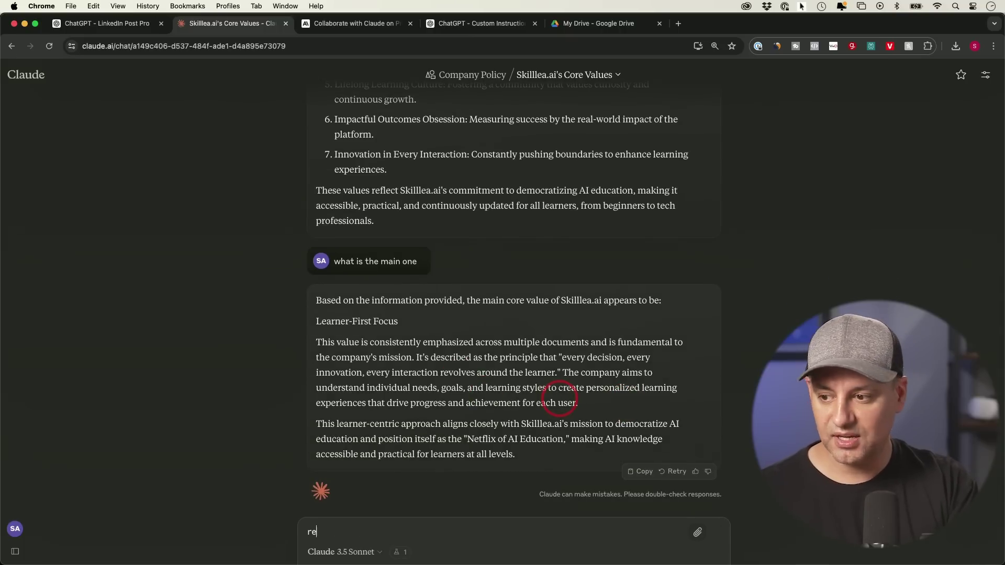
text(cop our marketing plan)
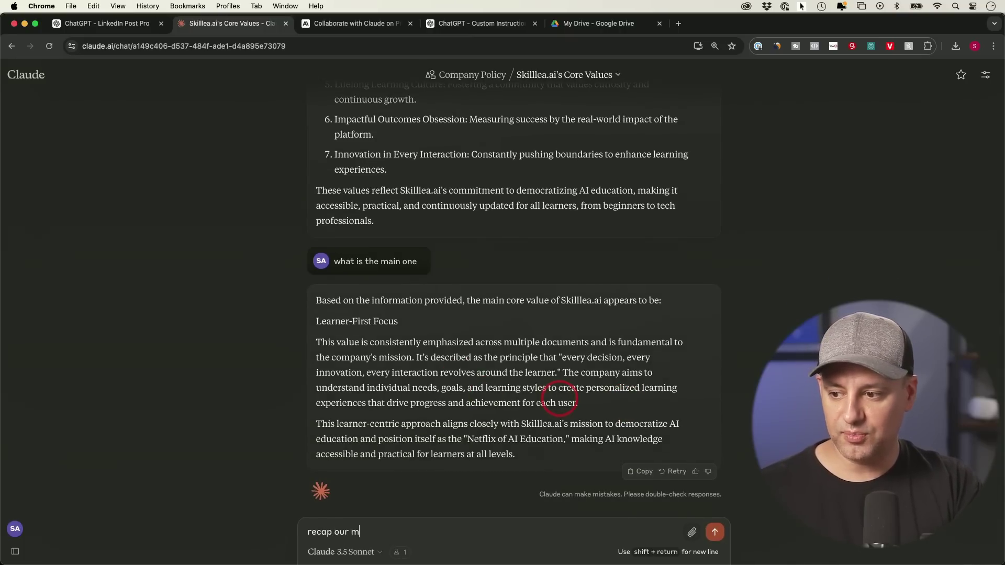
key(Return)
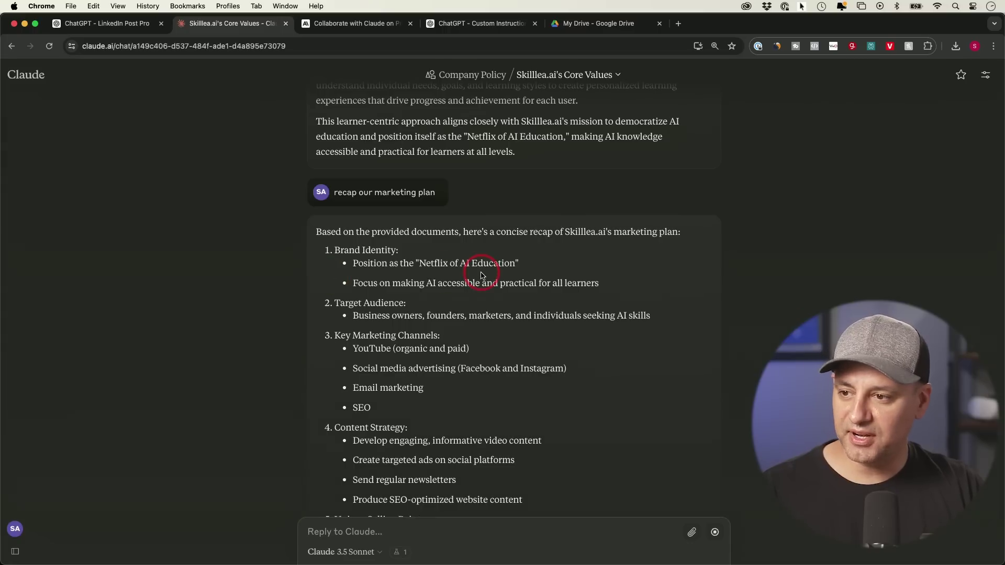
scroll(478, 269, down, 2)
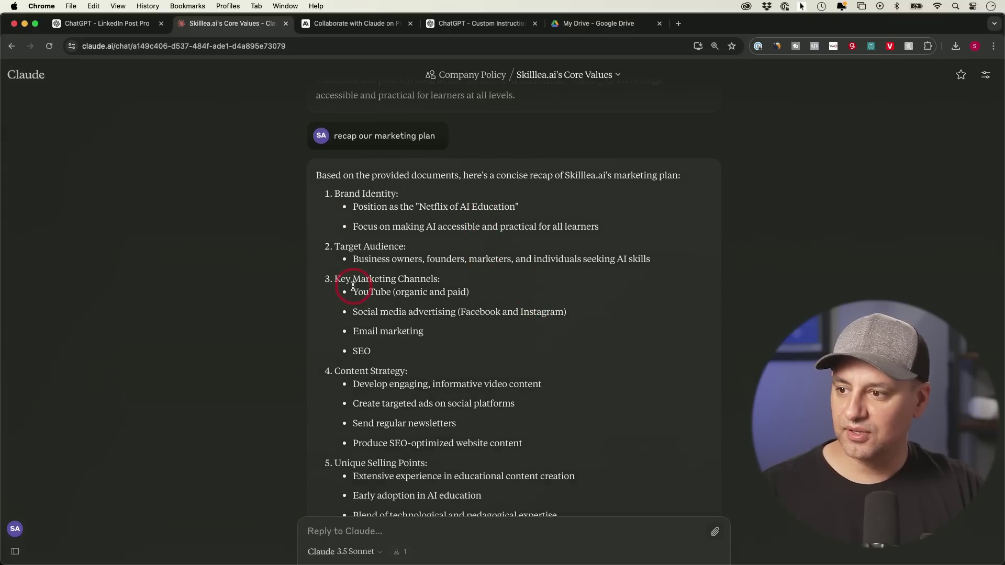
scroll(412, 289, down, 5)
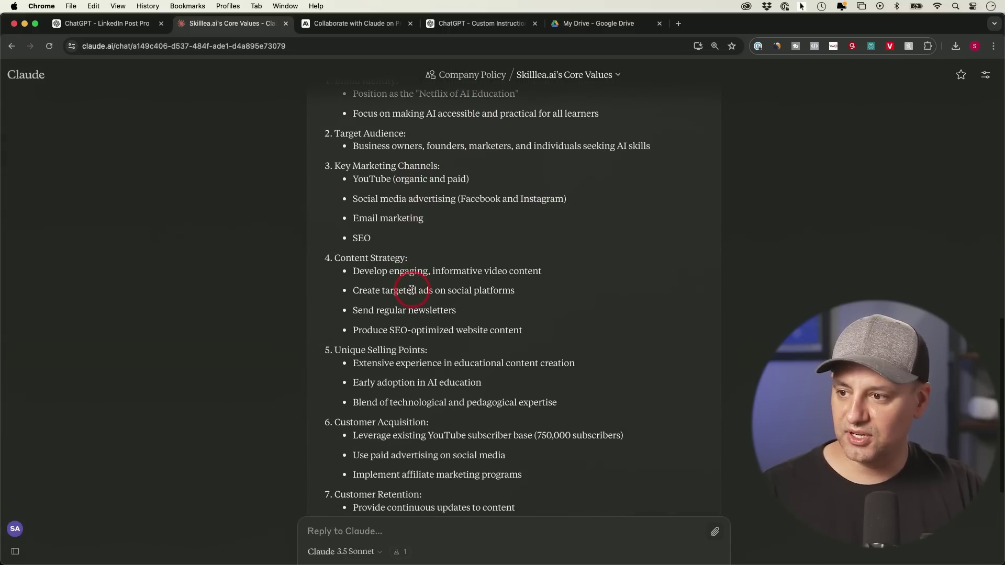
scroll(411, 289, down, 3)
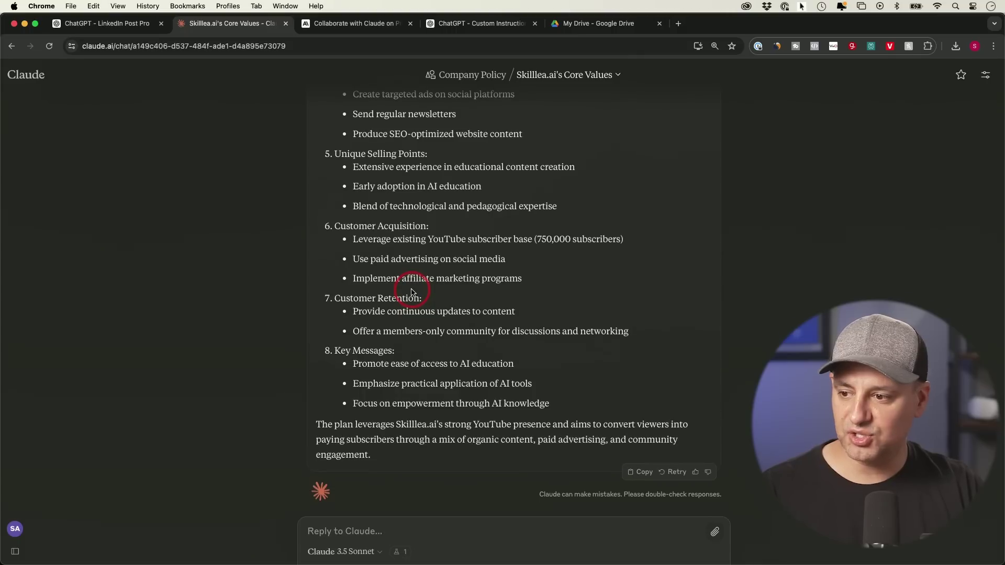
scroll(722, 410, up, 20)
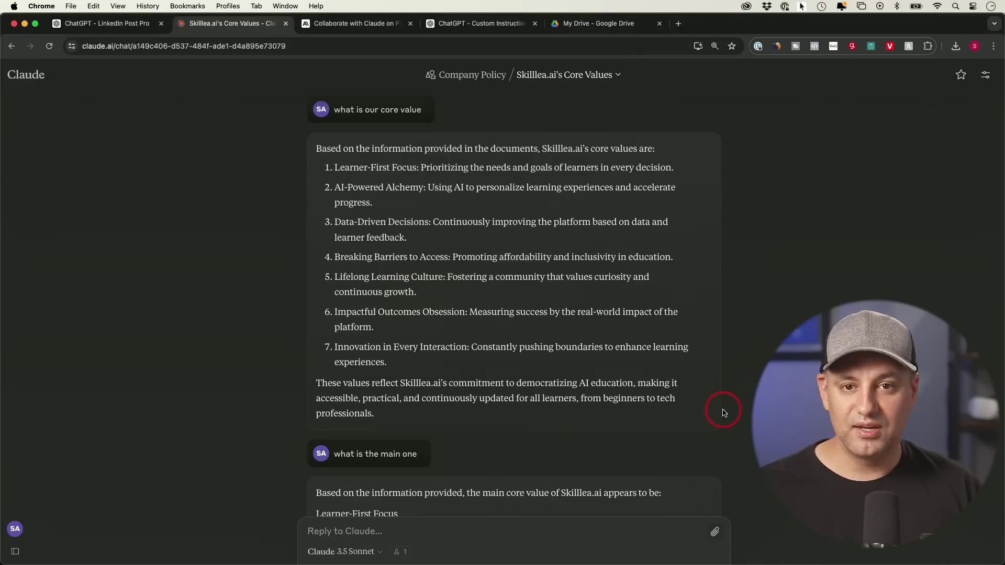